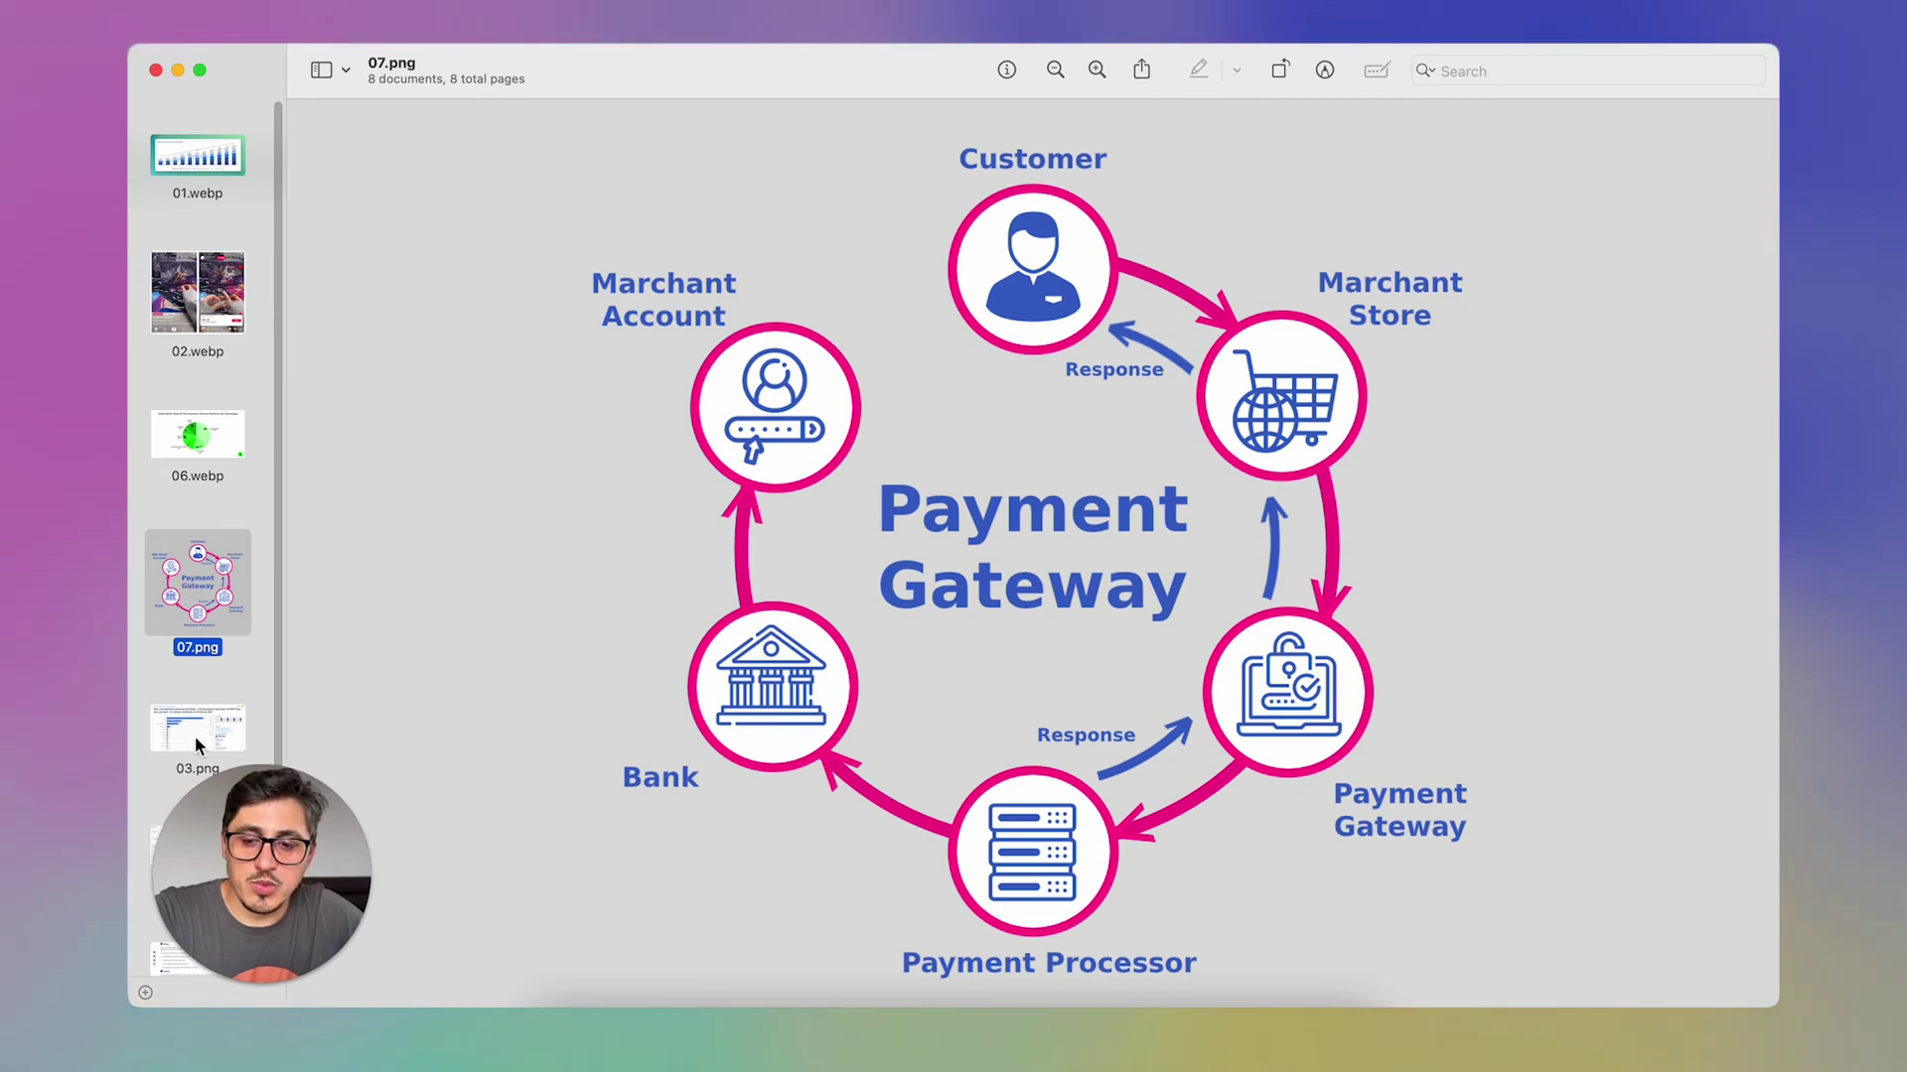
- View the most-used payment technologies chart (03.png) in Preview, then return to the Shopify admin in Chrome
click(194, 730)
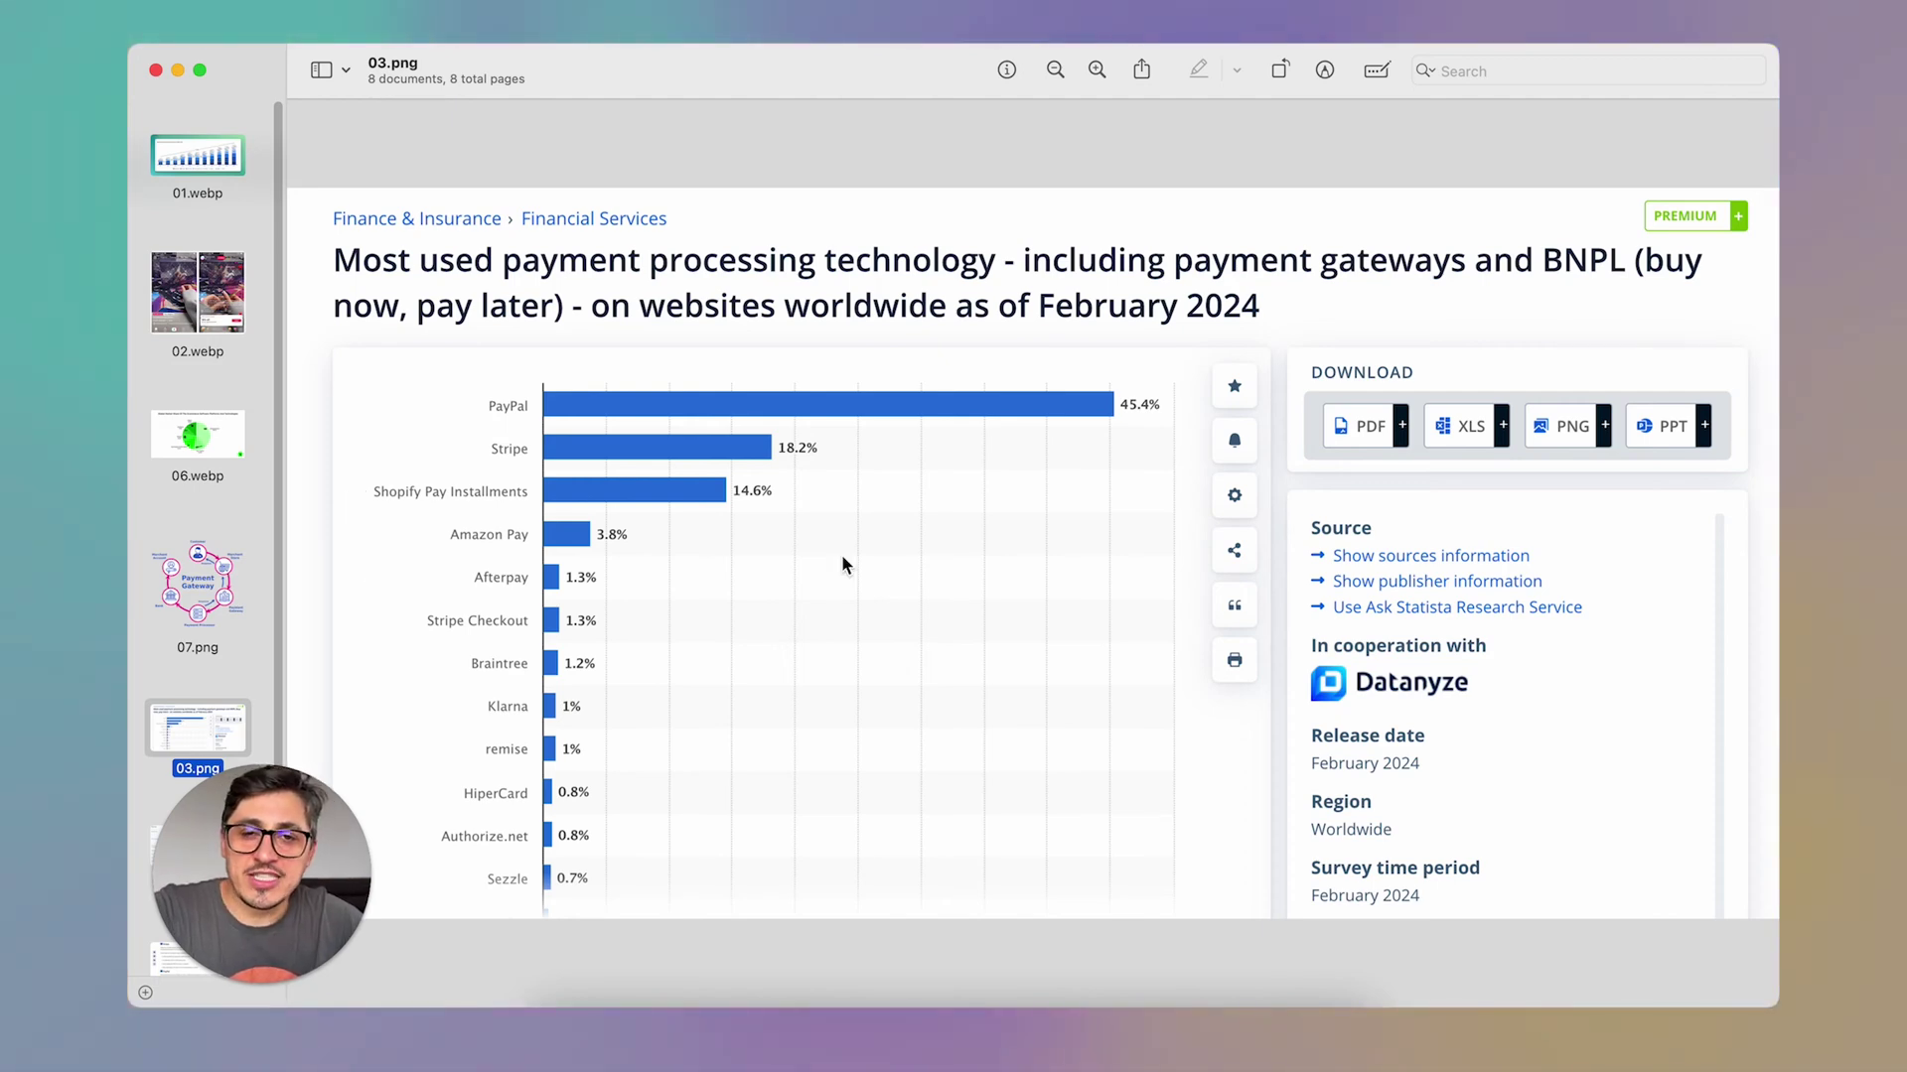
click(1013, 1037)
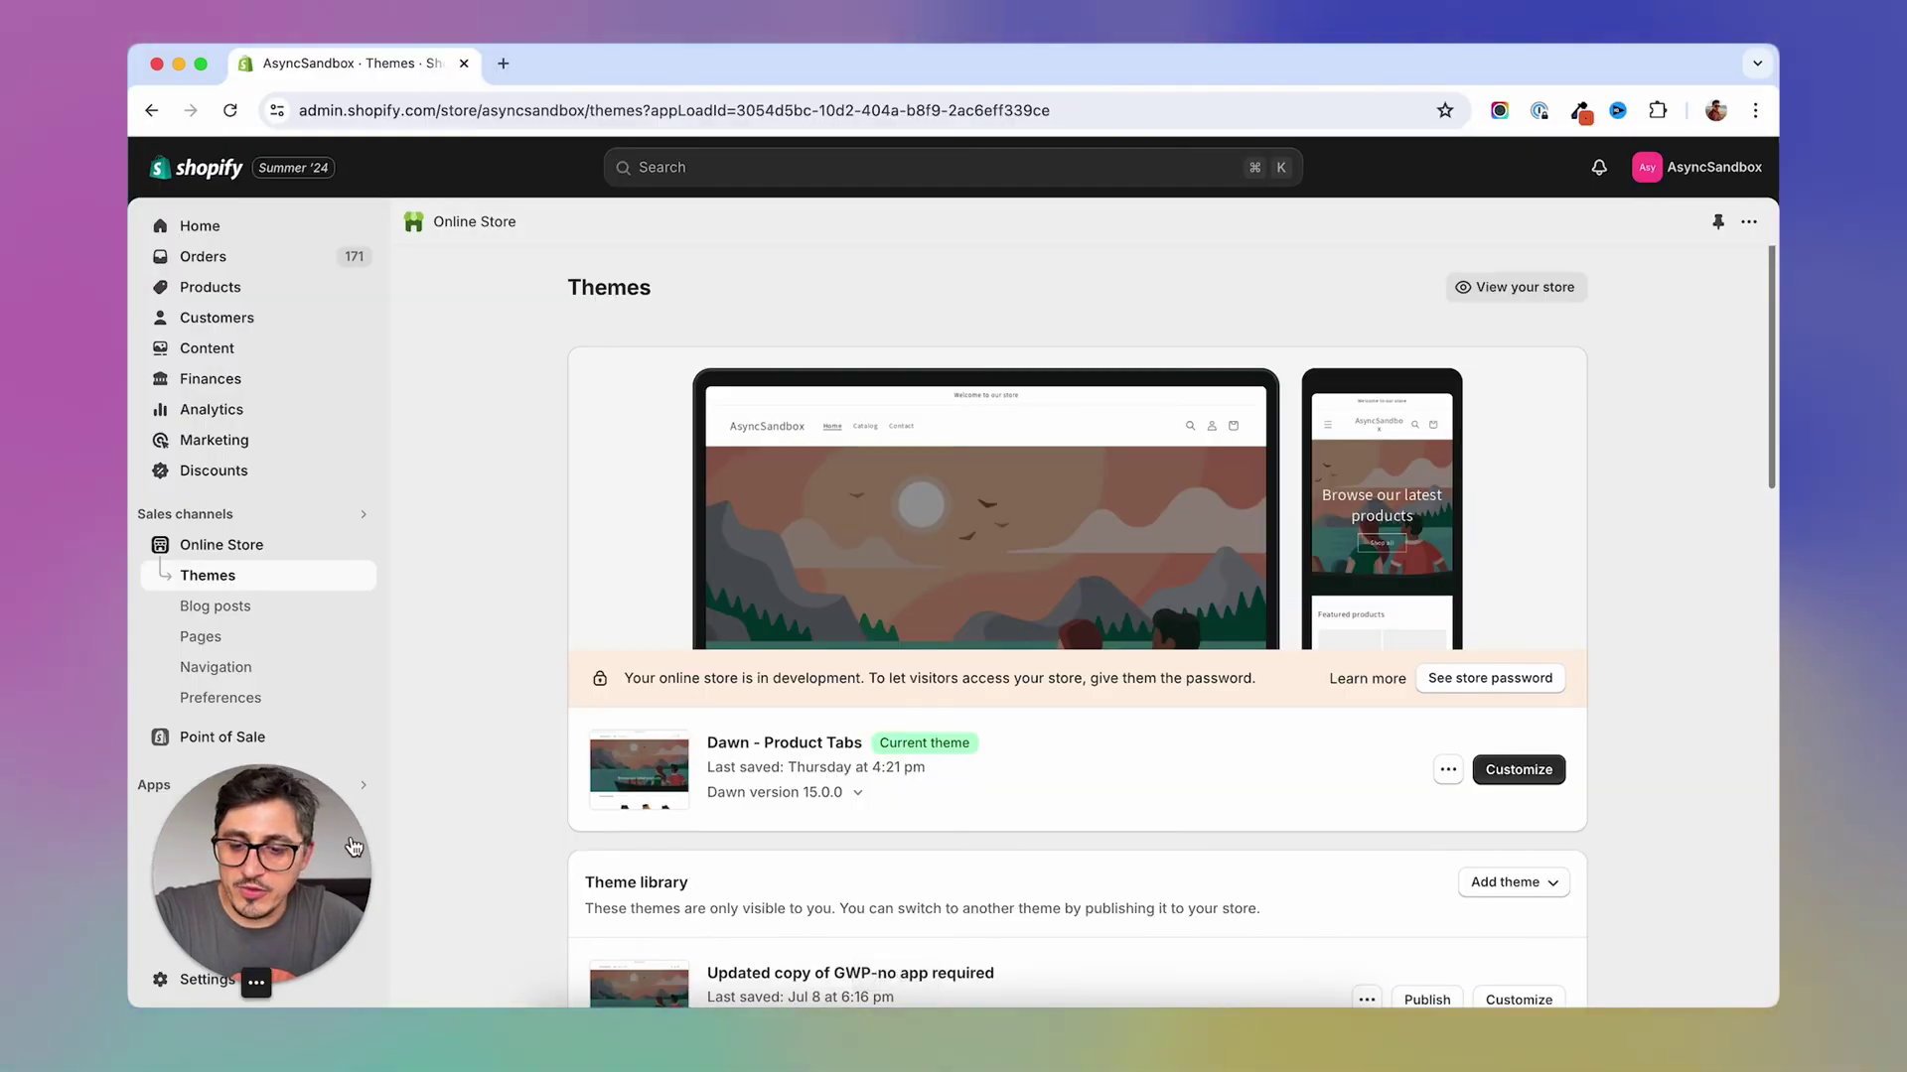
- Go through Settings to the Payments page showing the Shopify Payments offer and PayPal
click(210, 981)
scroll(509, 397, down, 6)
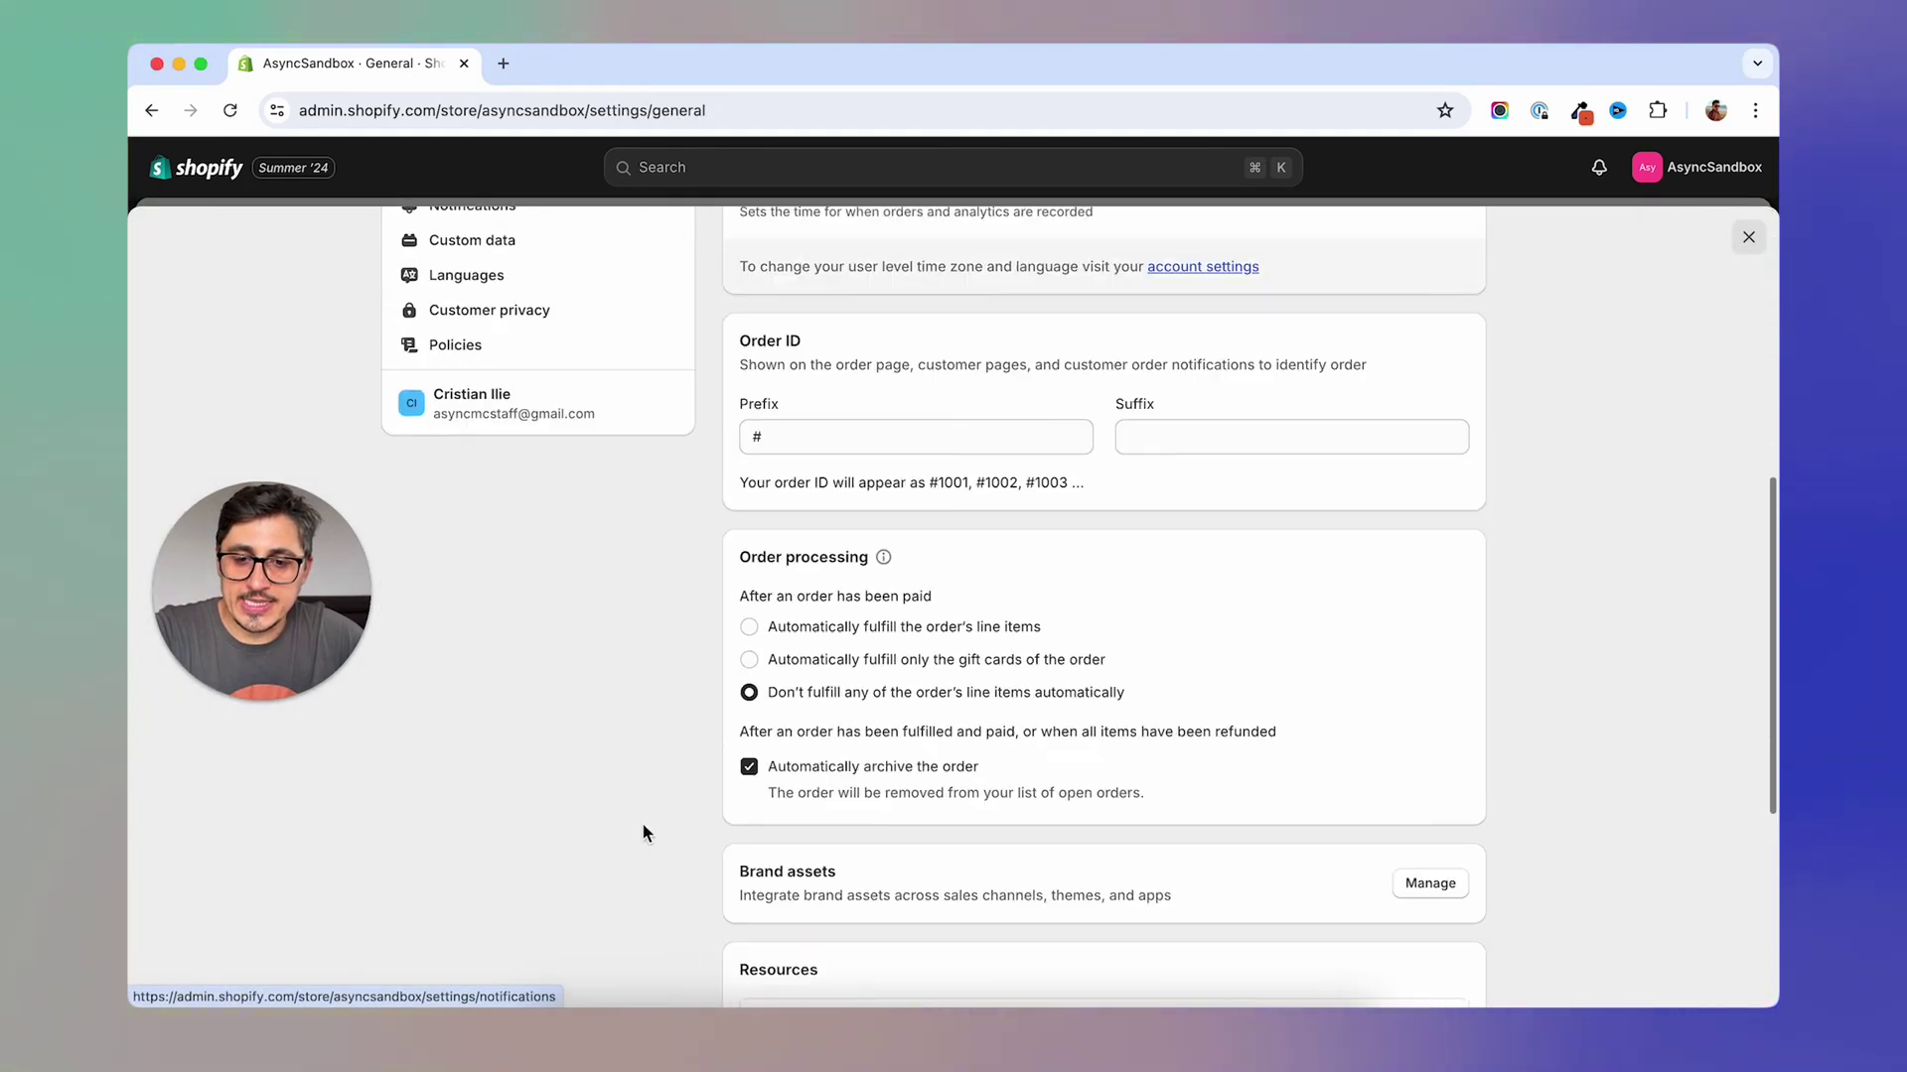
scroll(505, 536, up, 6)
click(504, 486)
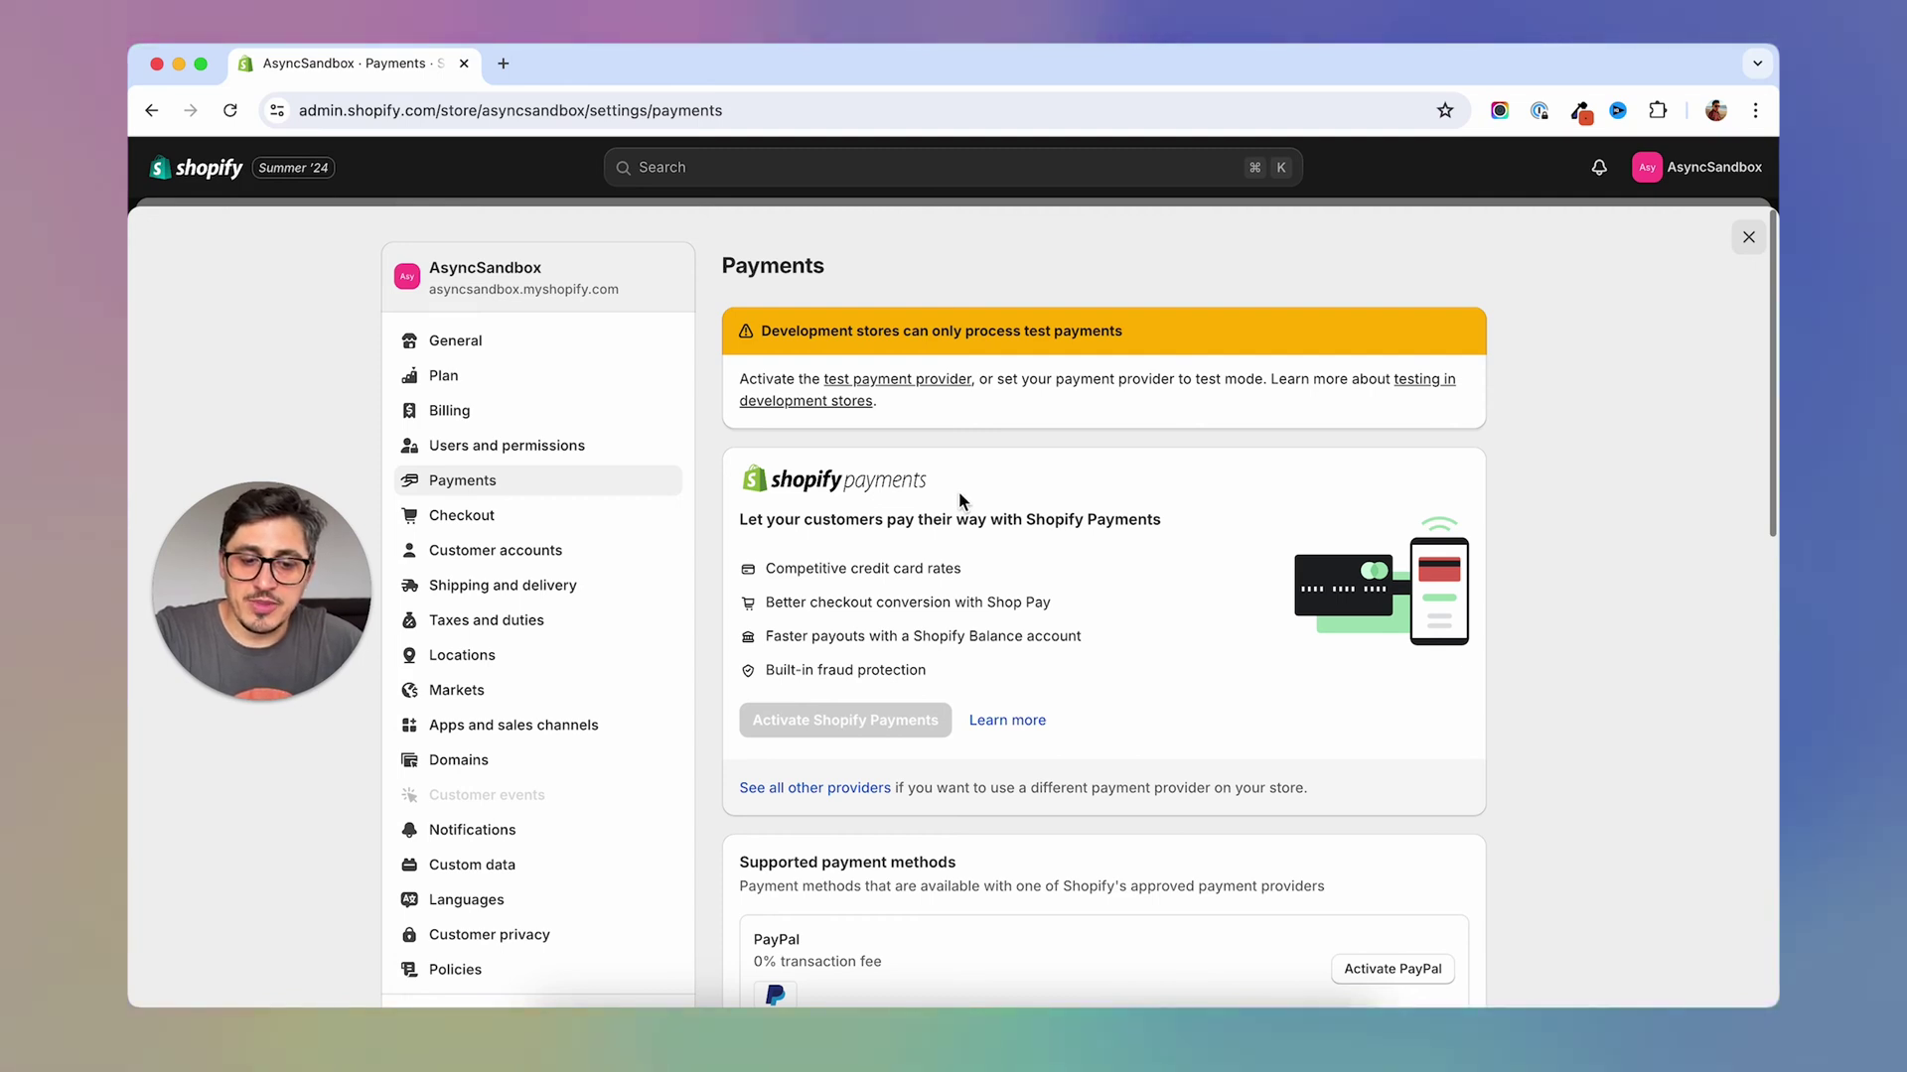
- Browse the full list of other third-party payment providers
click(846, 789)
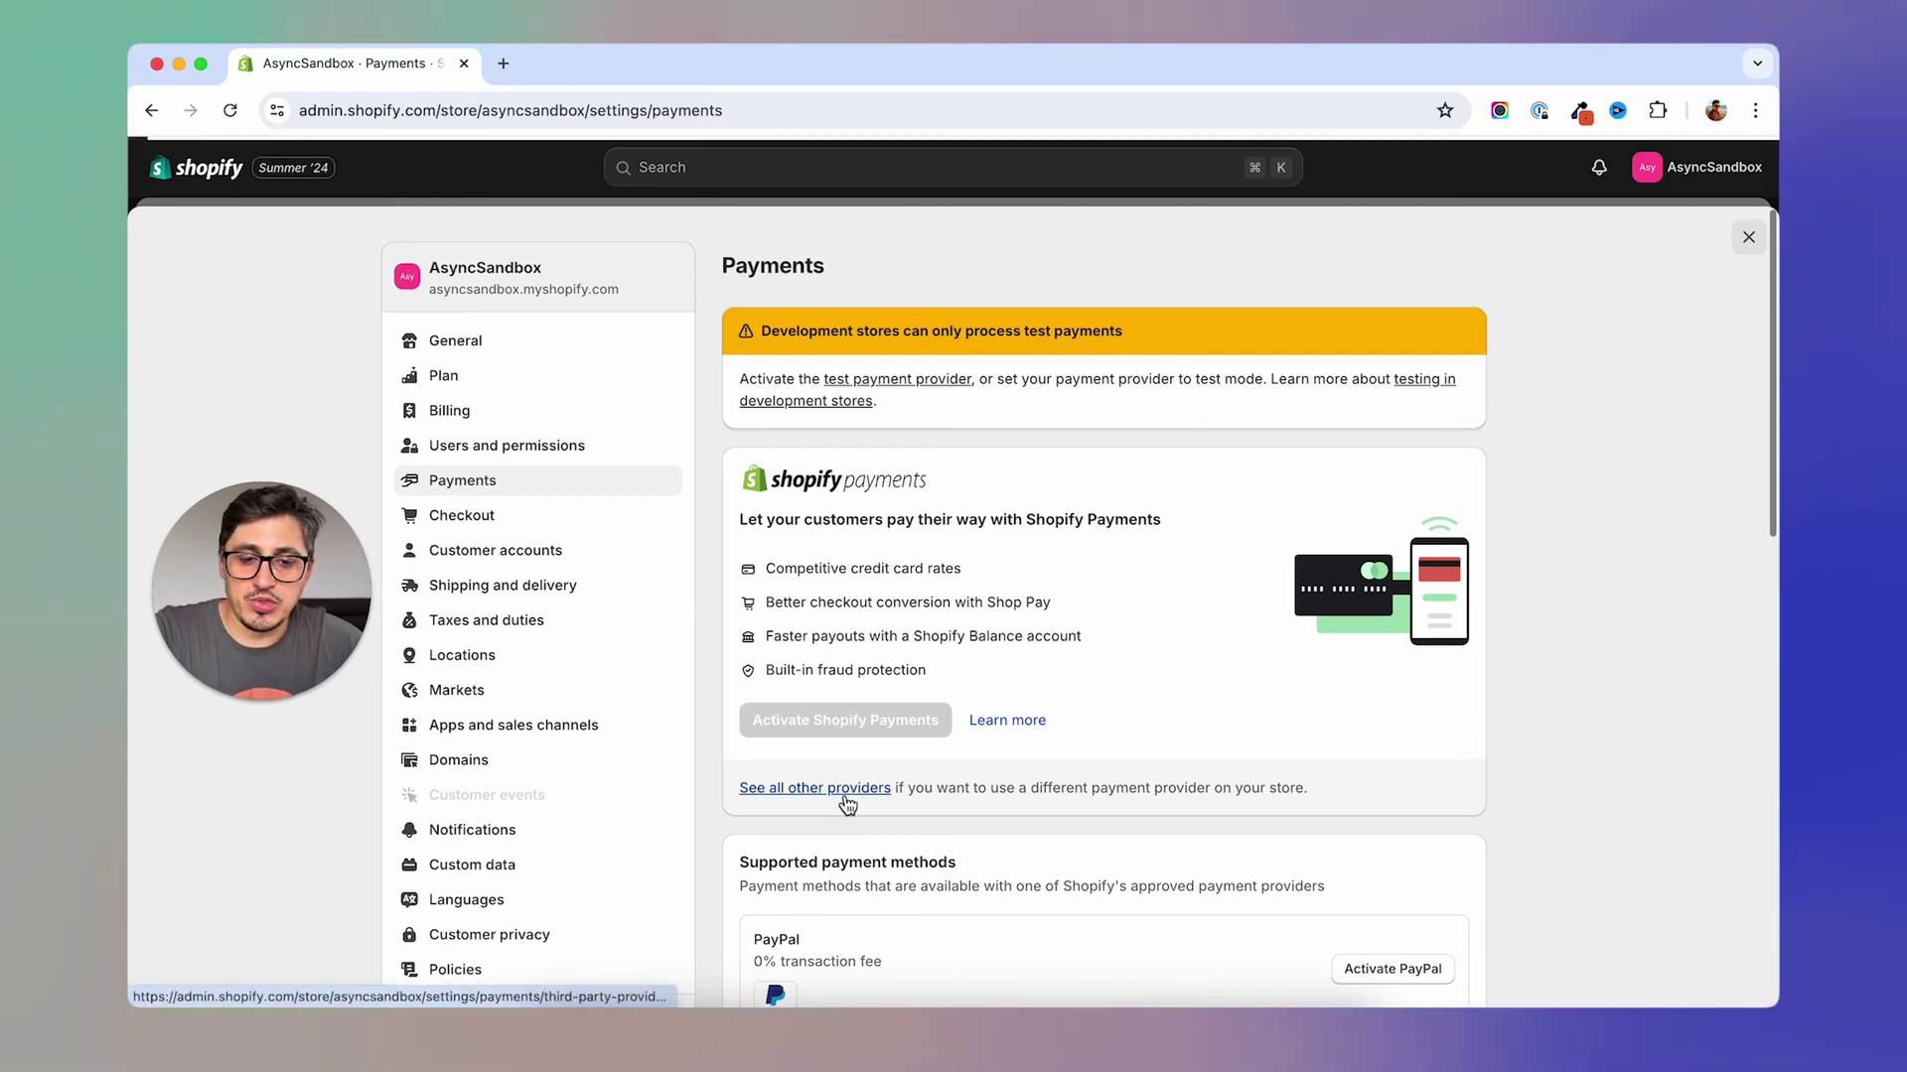
scroll(1256, 924, down, 10)
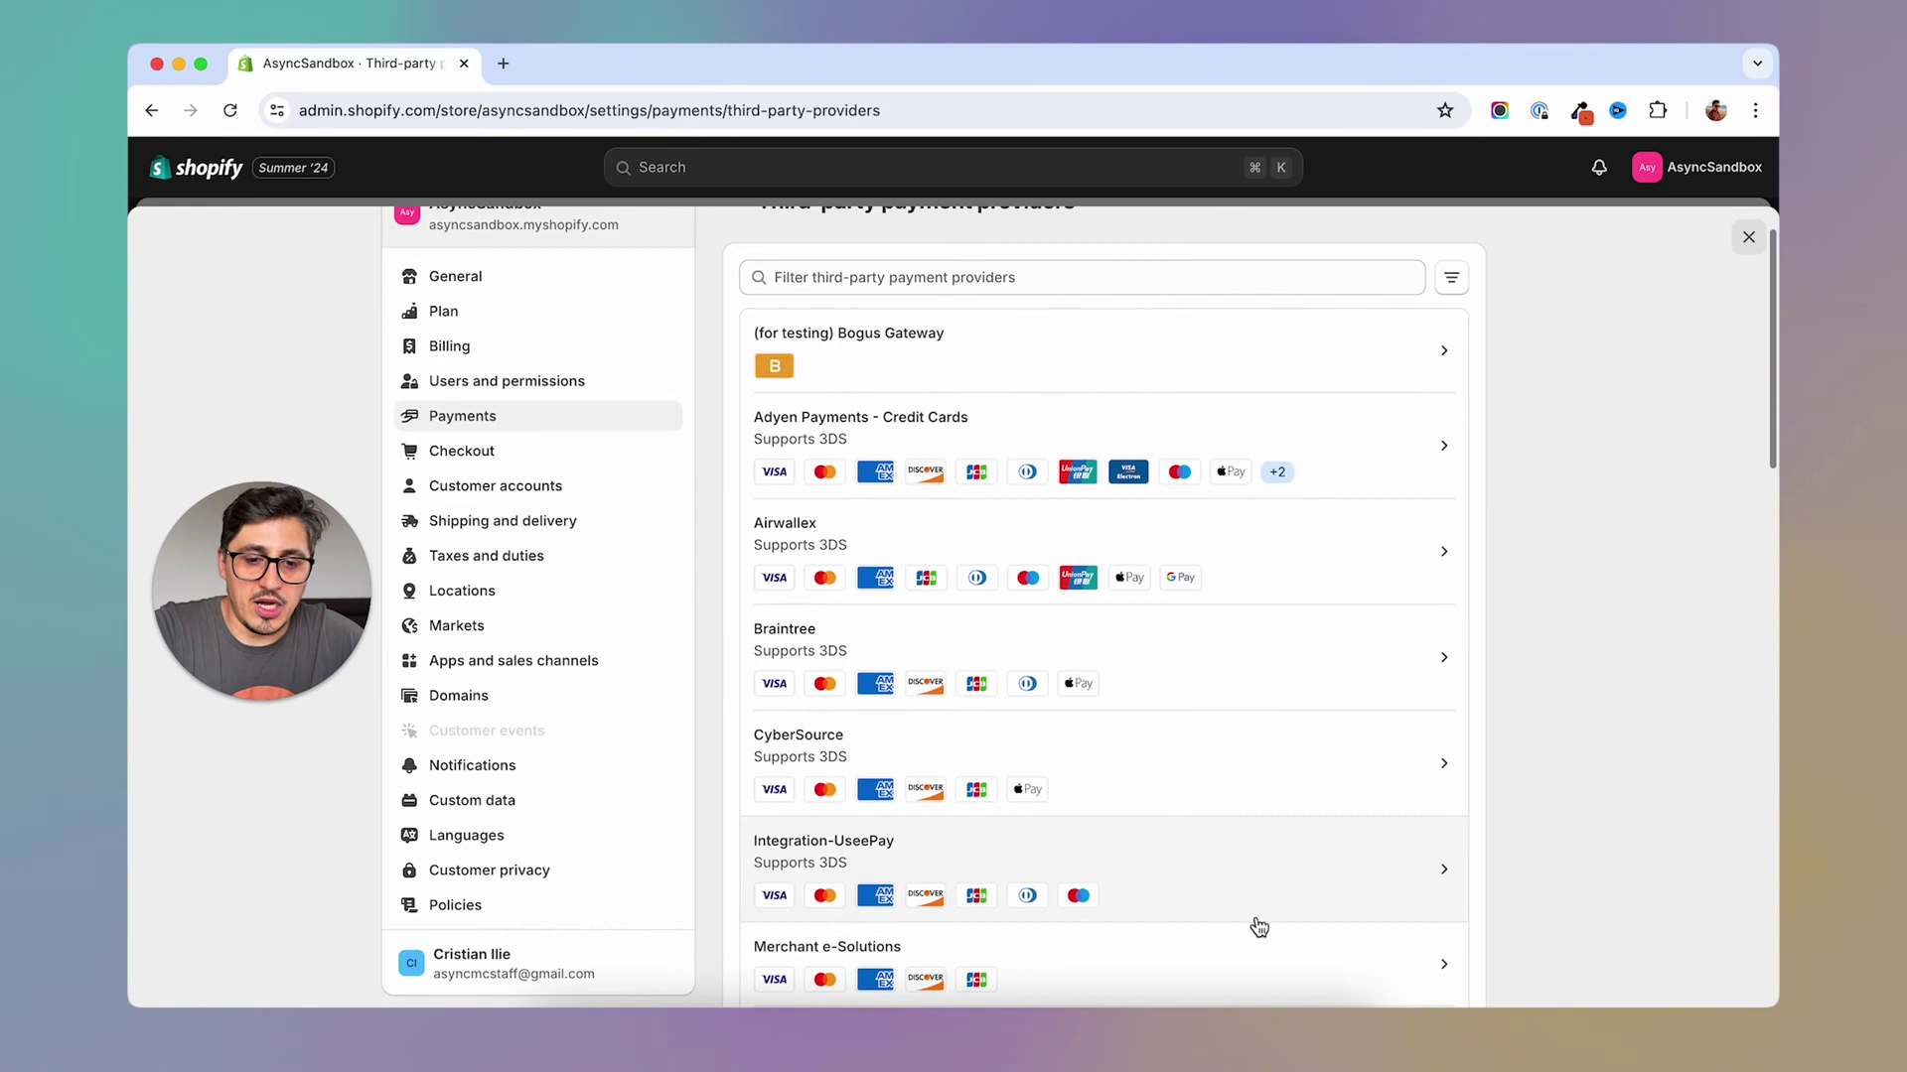
scroll(1256, 924, up, 10)
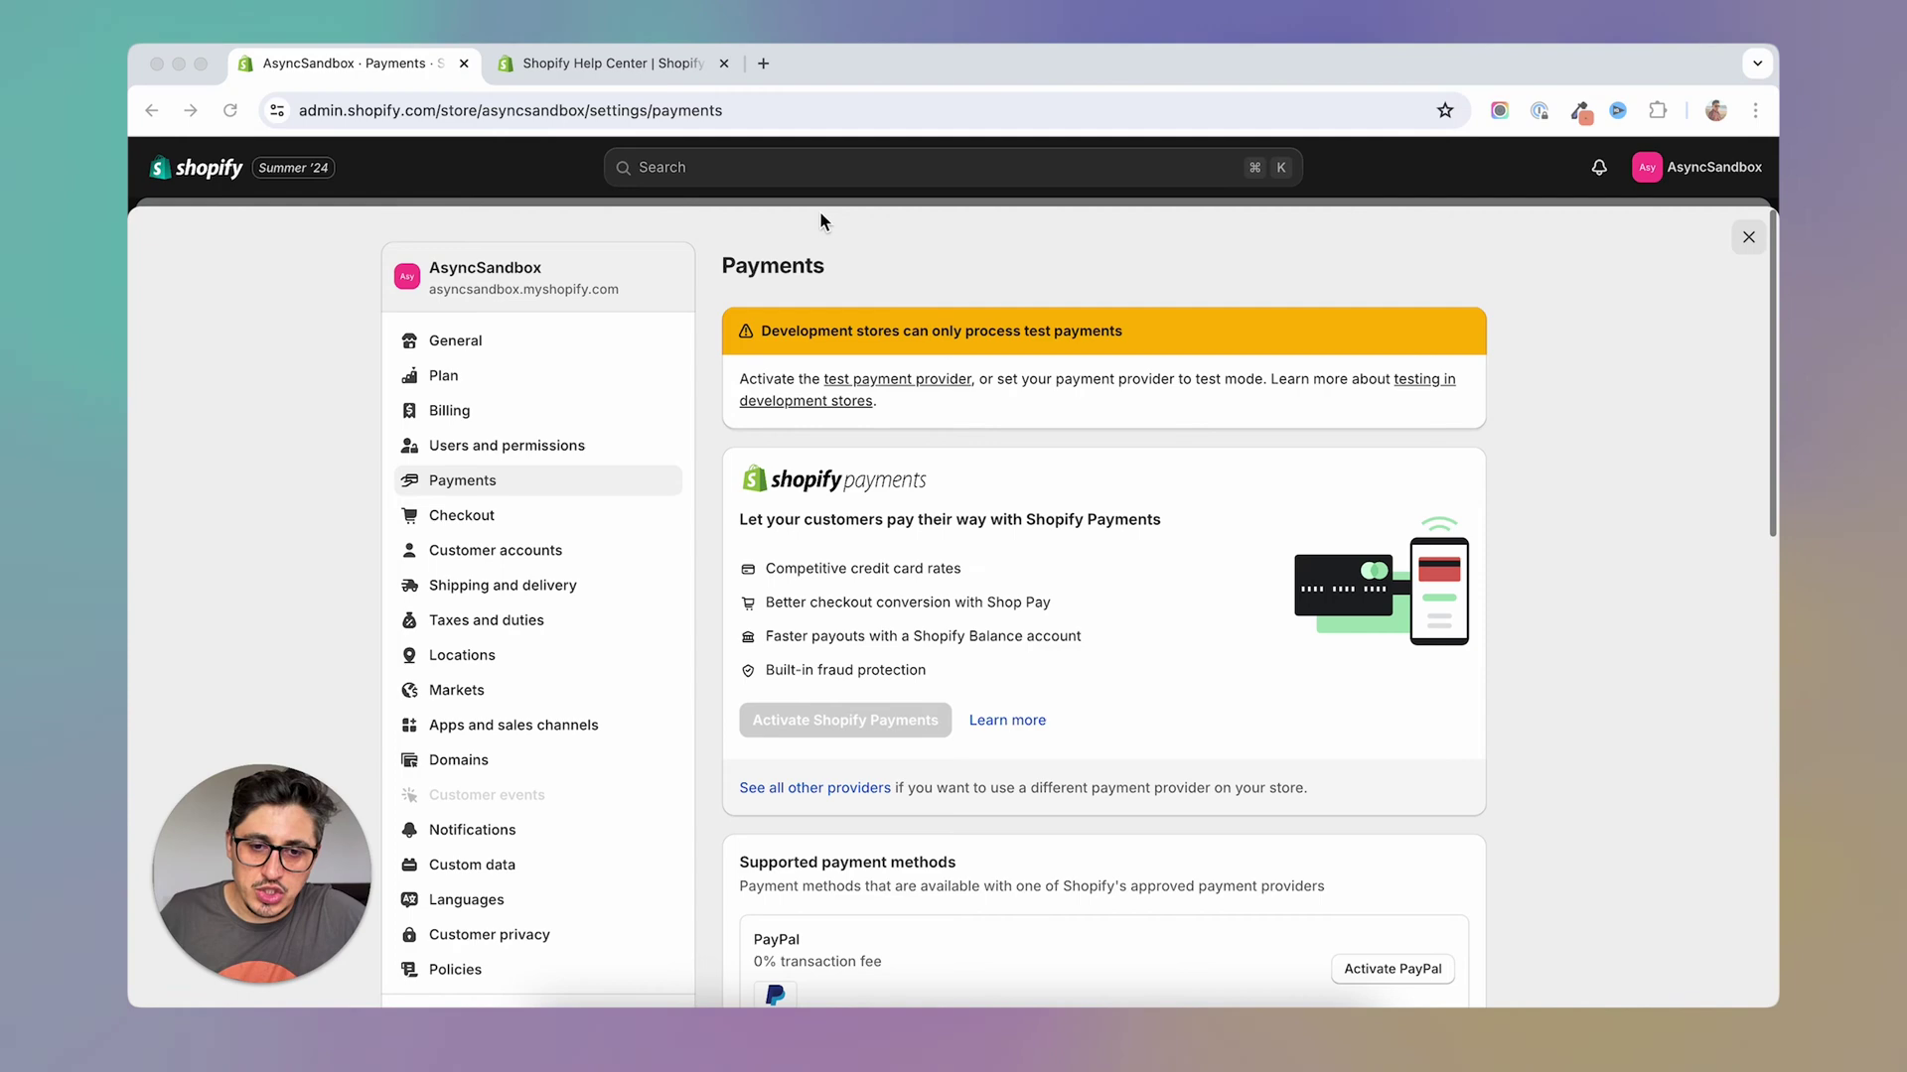
click(609, 66)
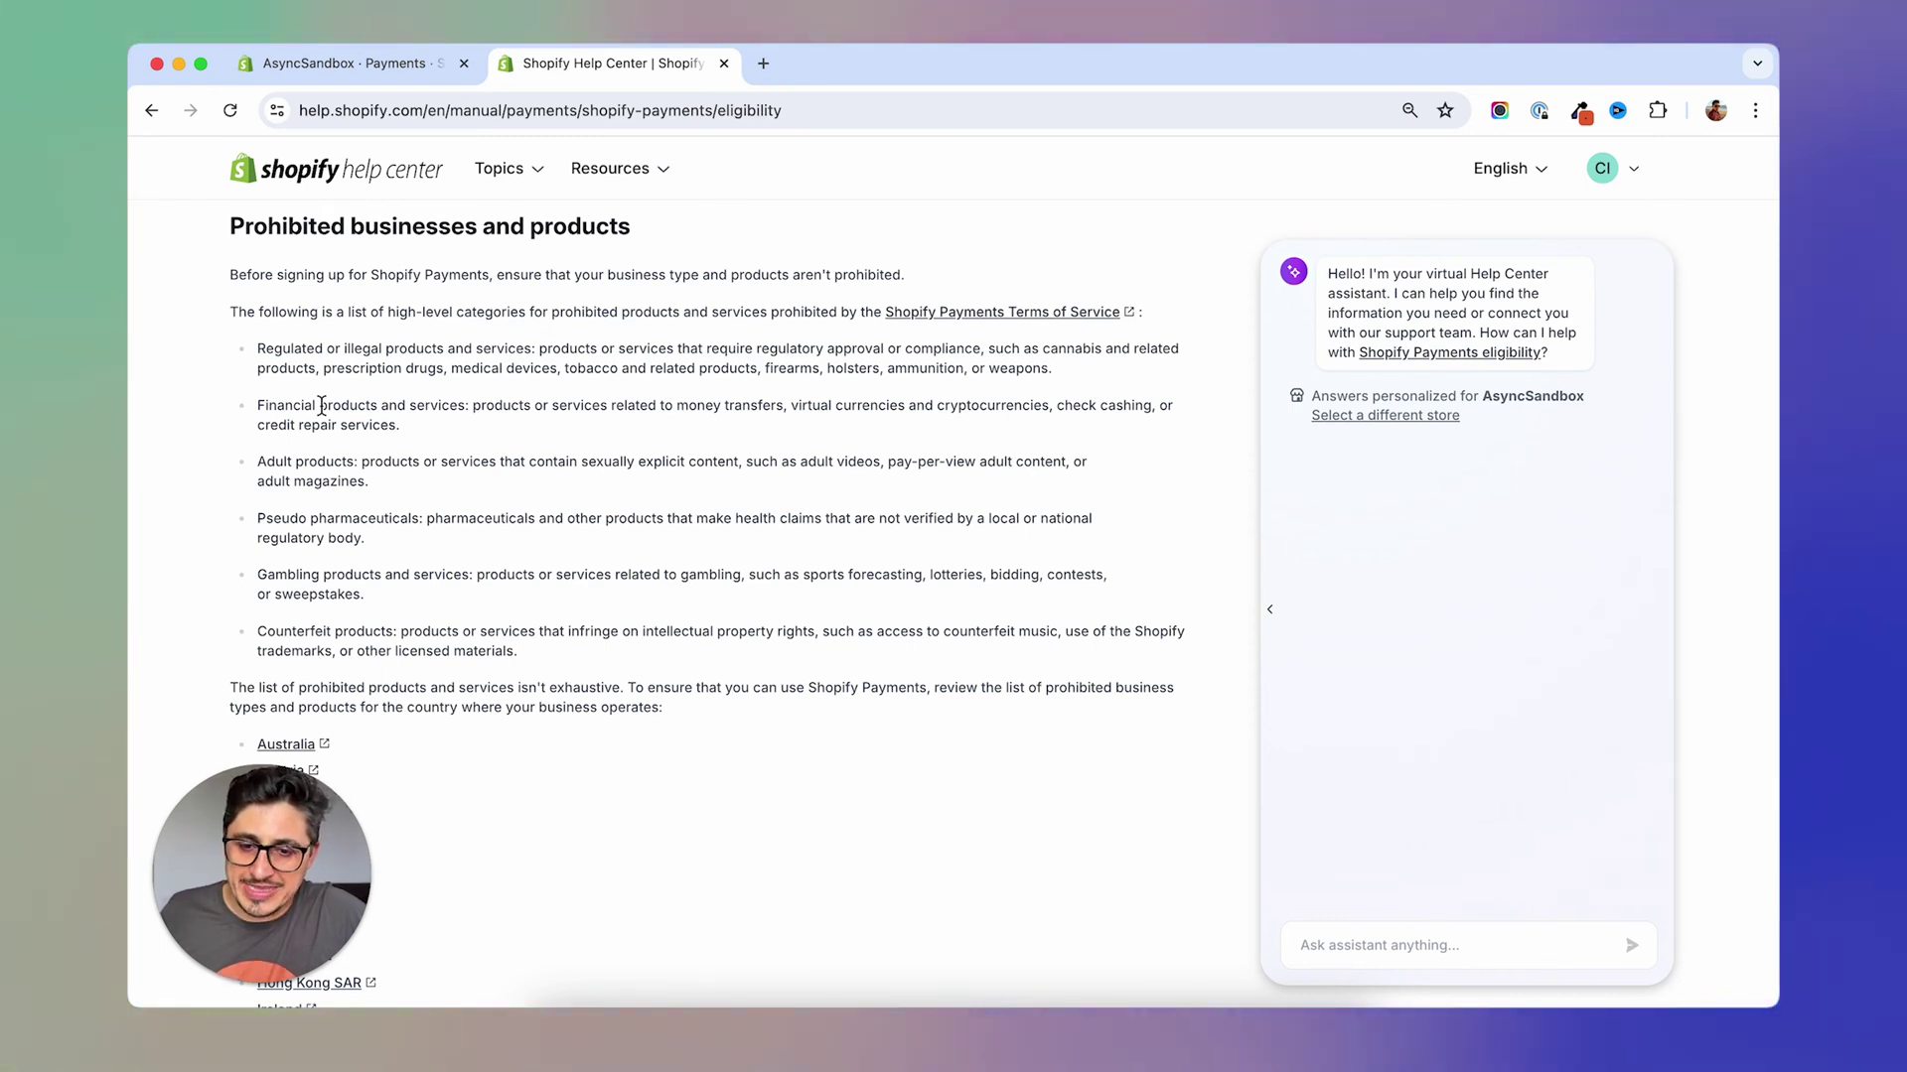
click(378, 63)
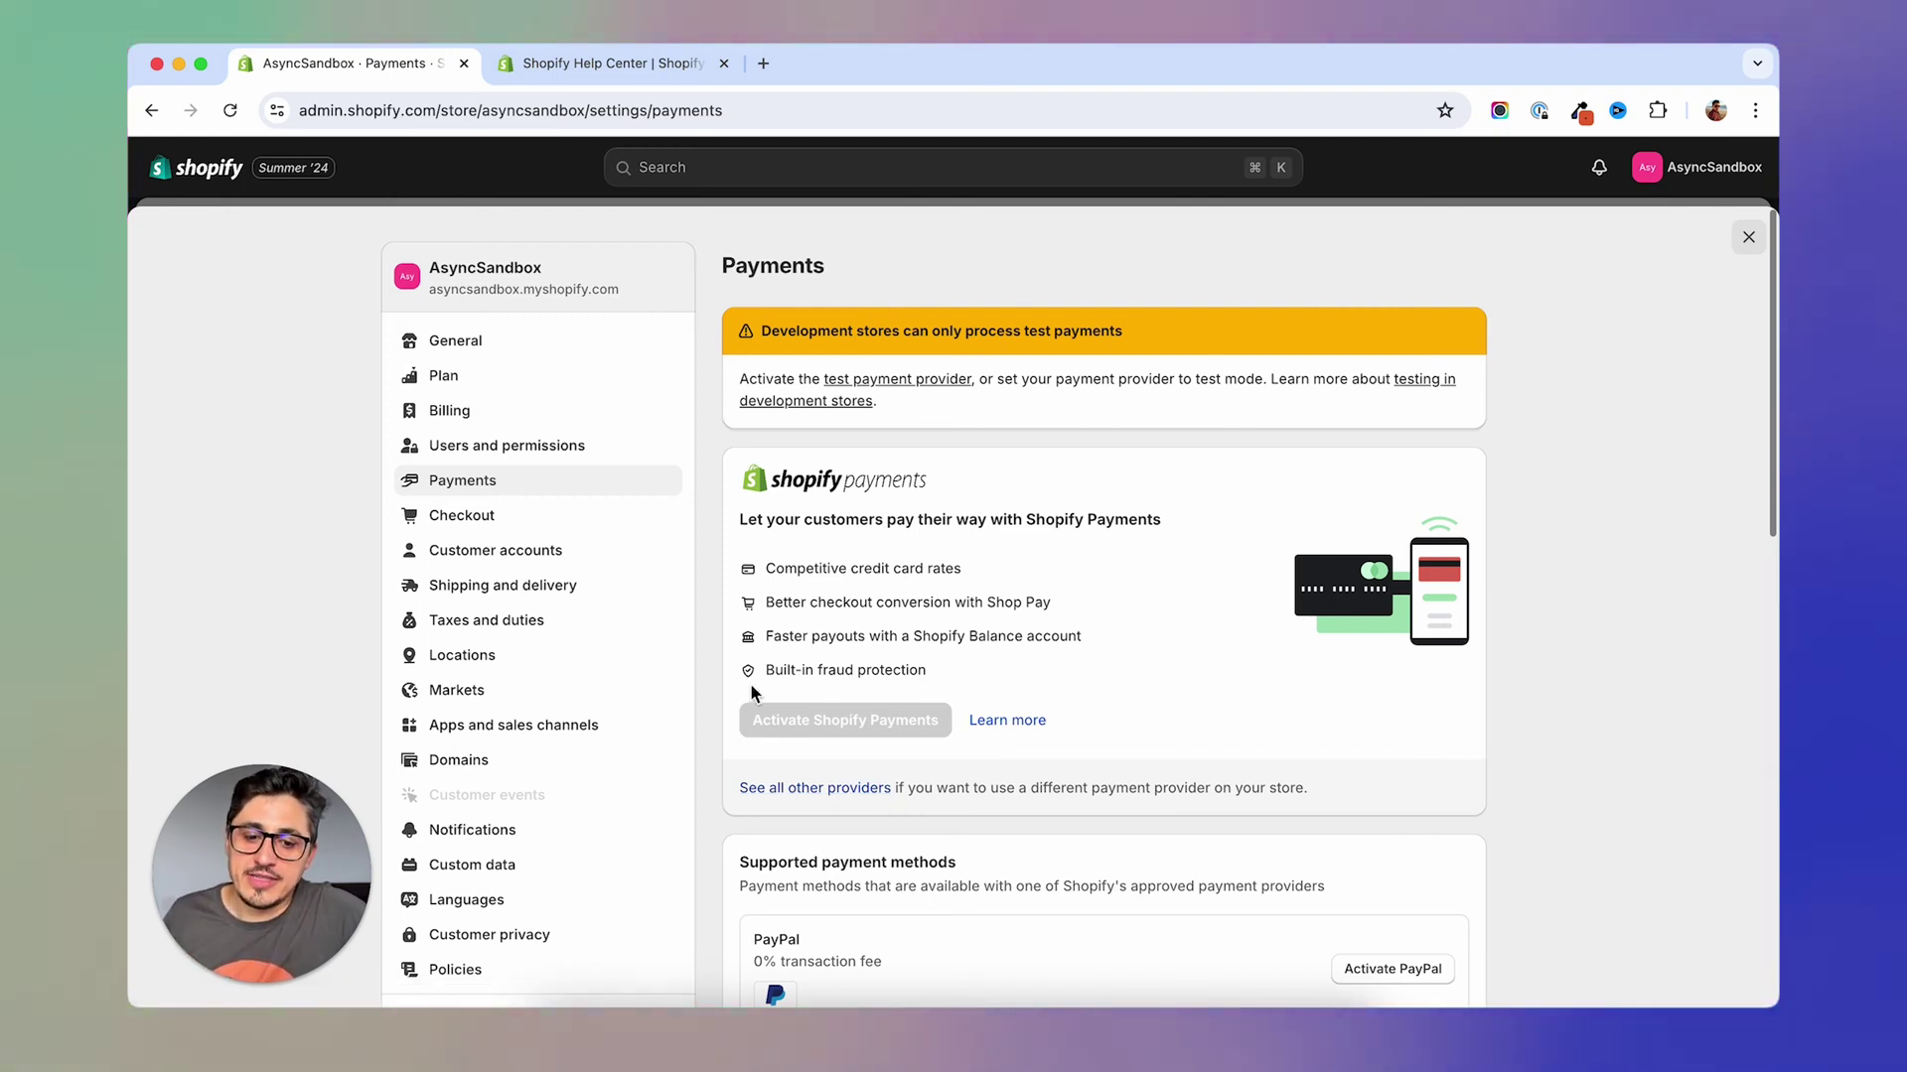
- Check the card brands other providers accept, then show the gateway fee comparison table (04.png) in Preview
click(800, 790)
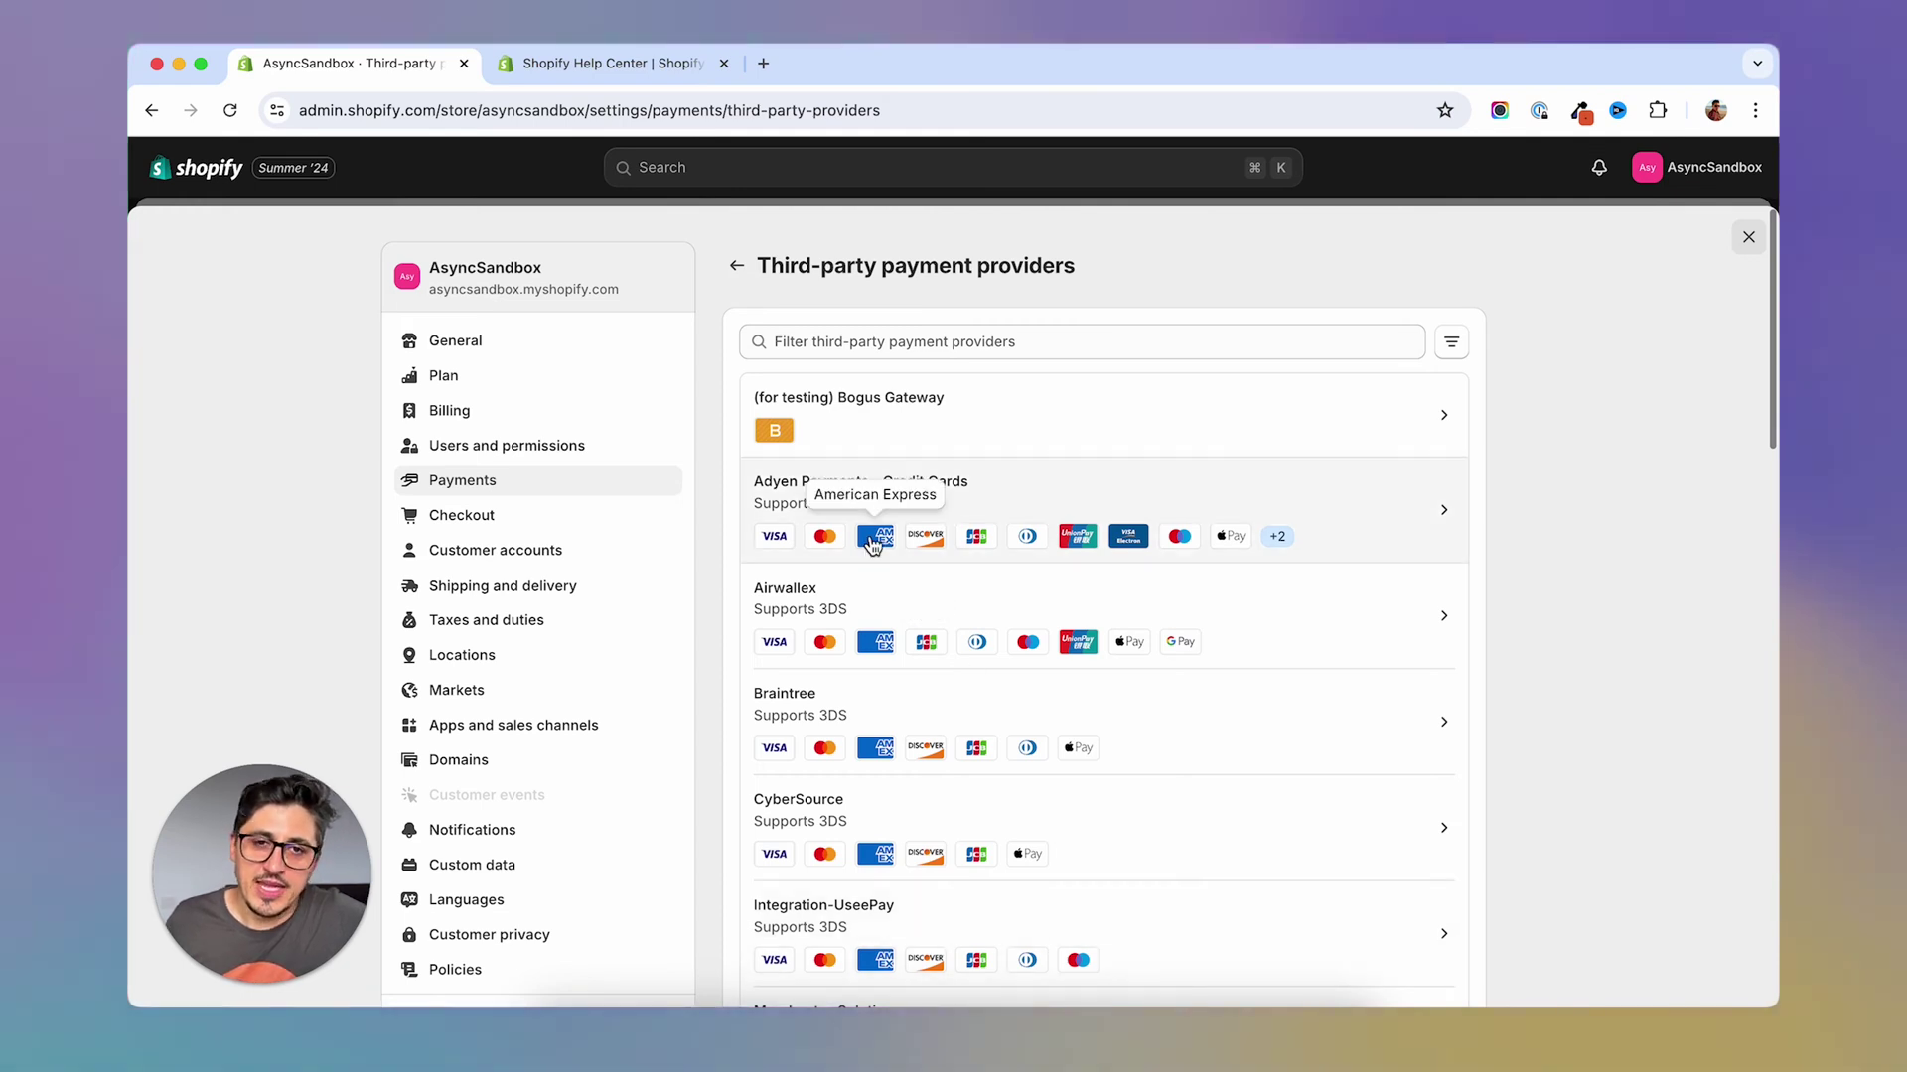
click(1230, 1028)
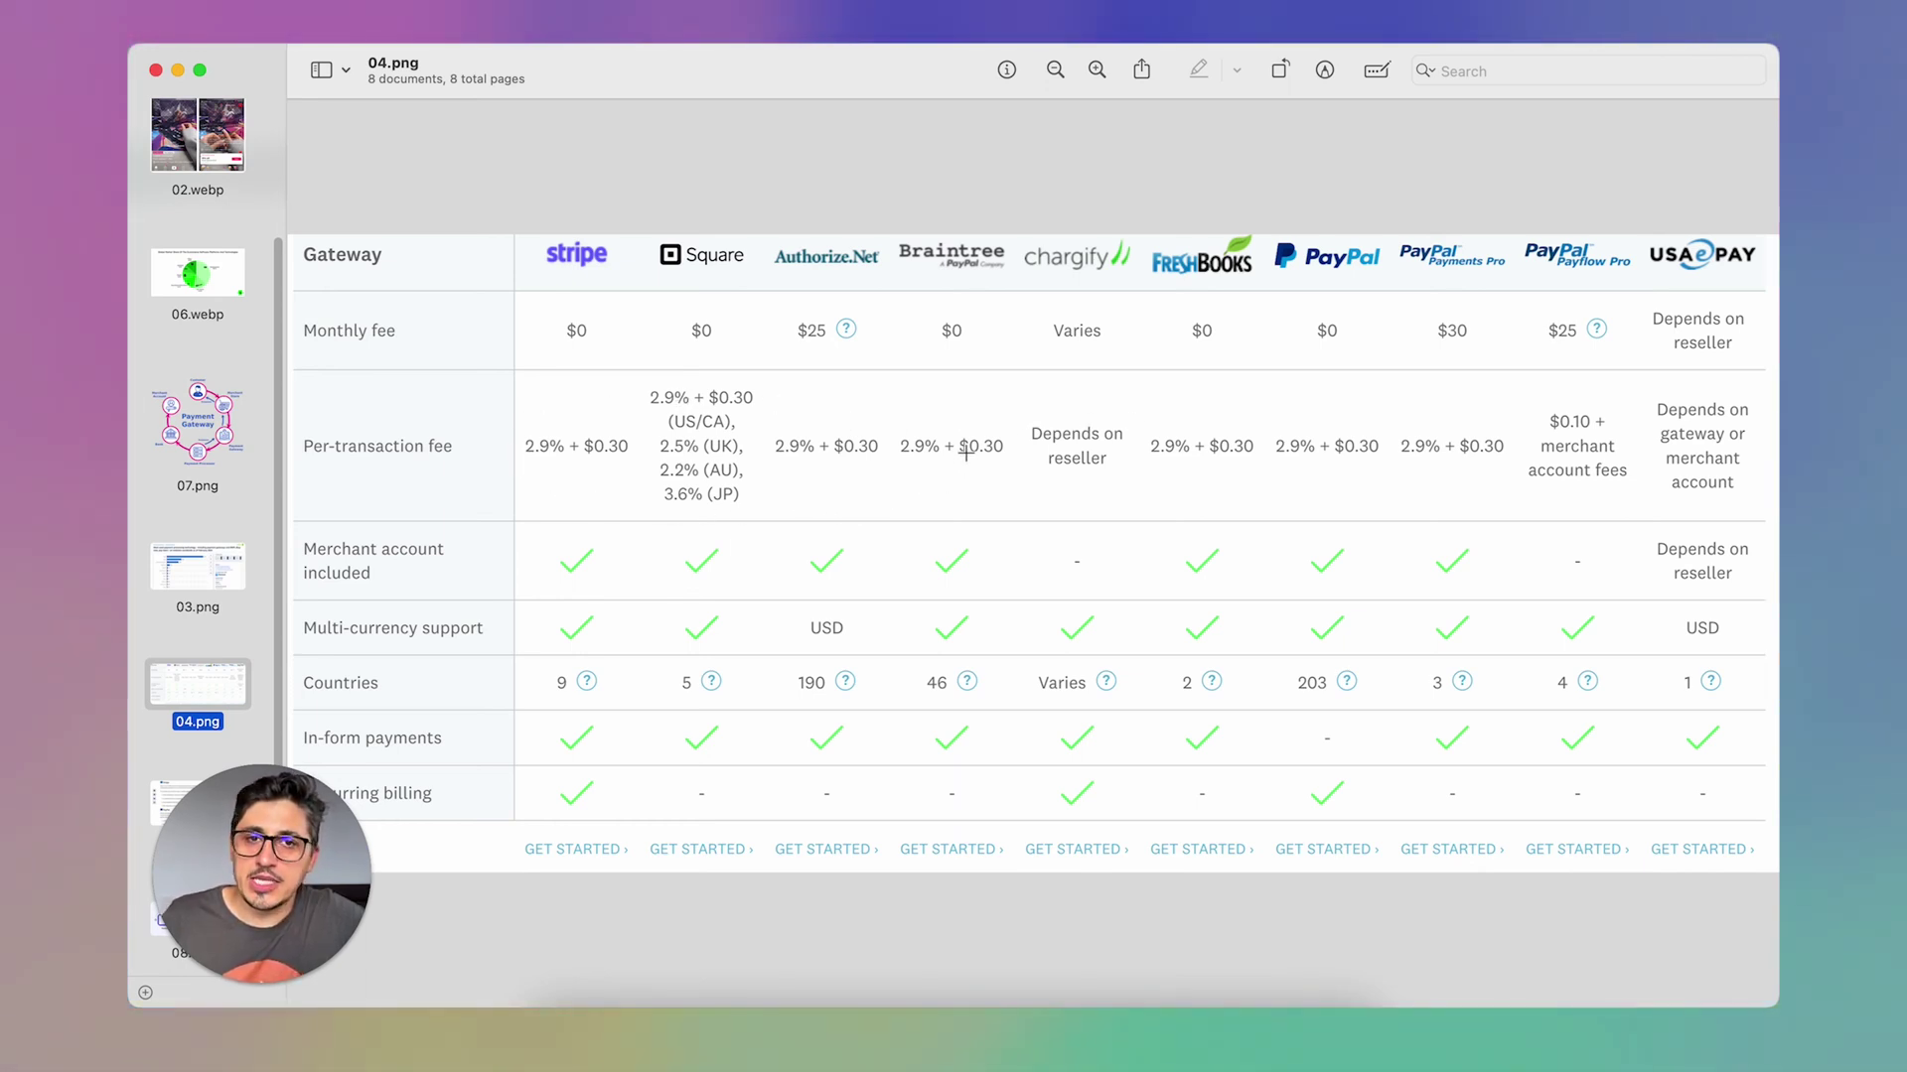
key(Down)
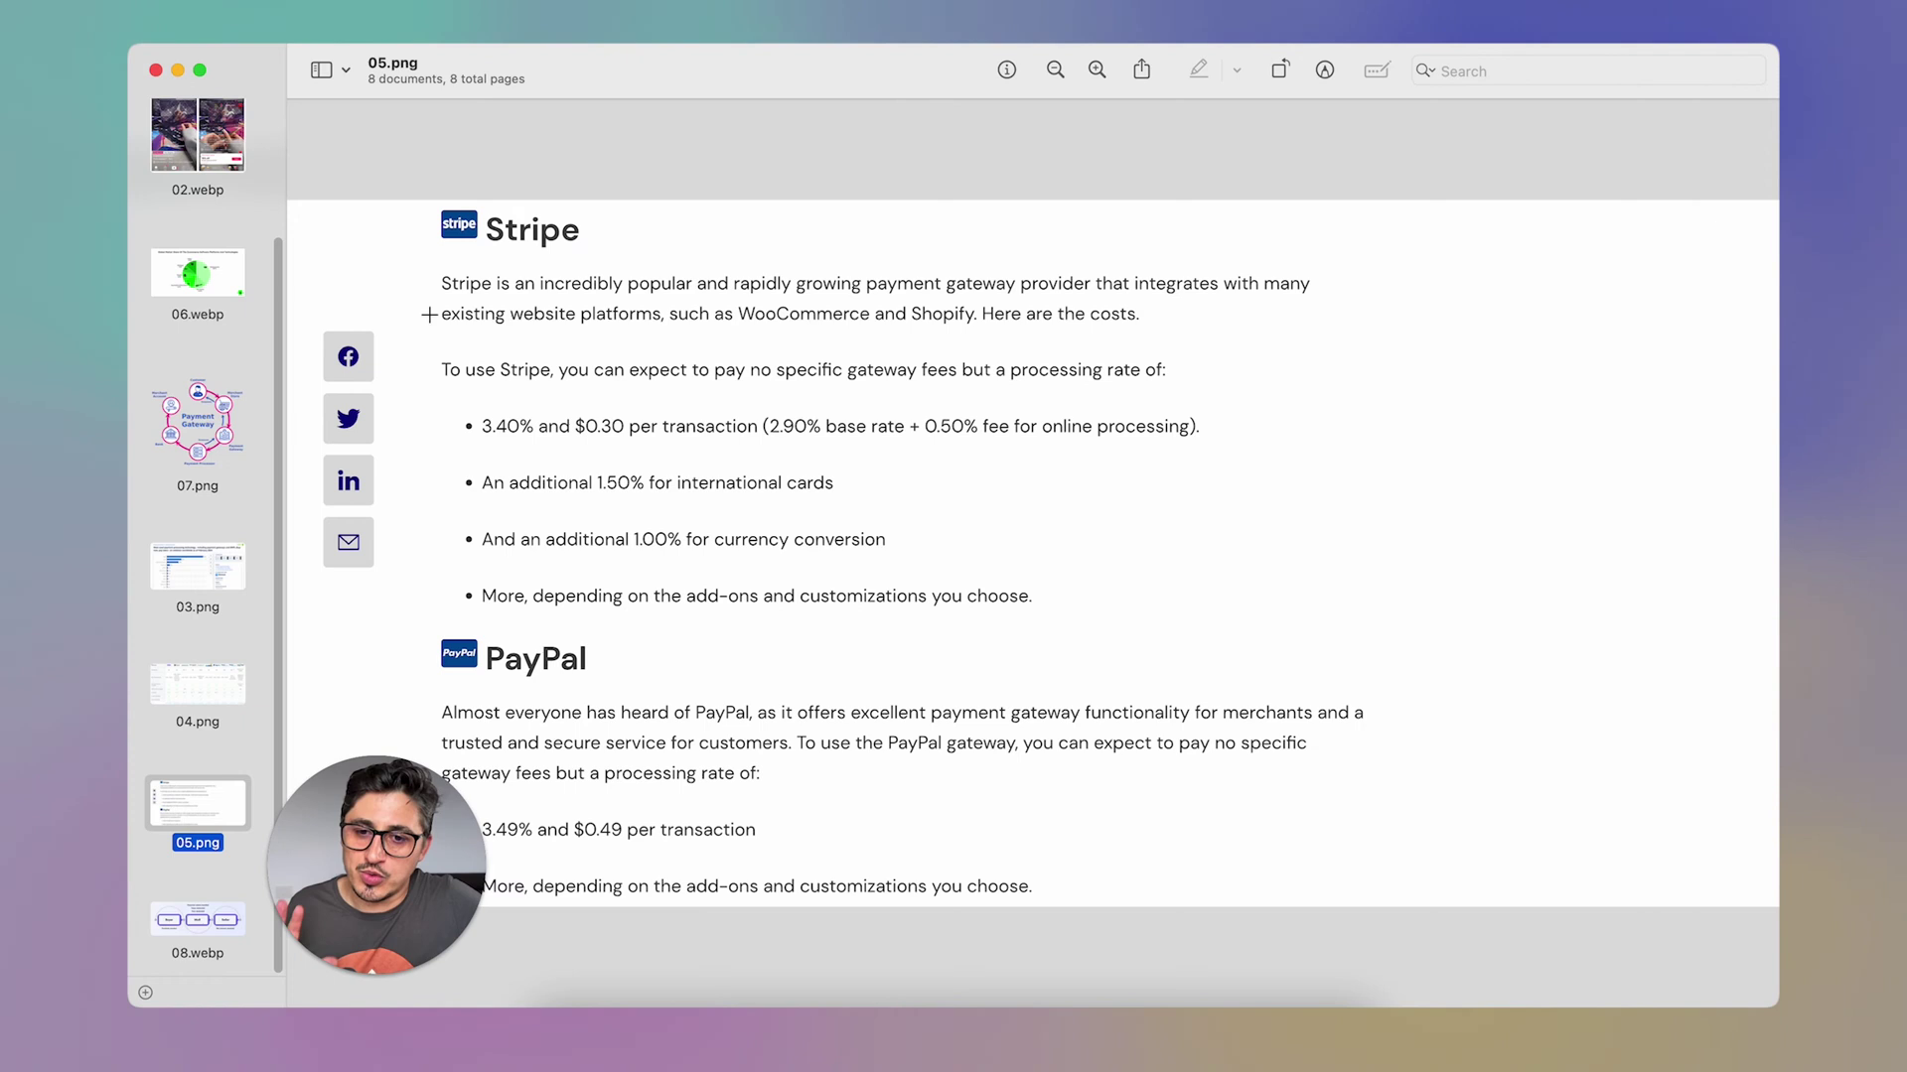
key(Up)
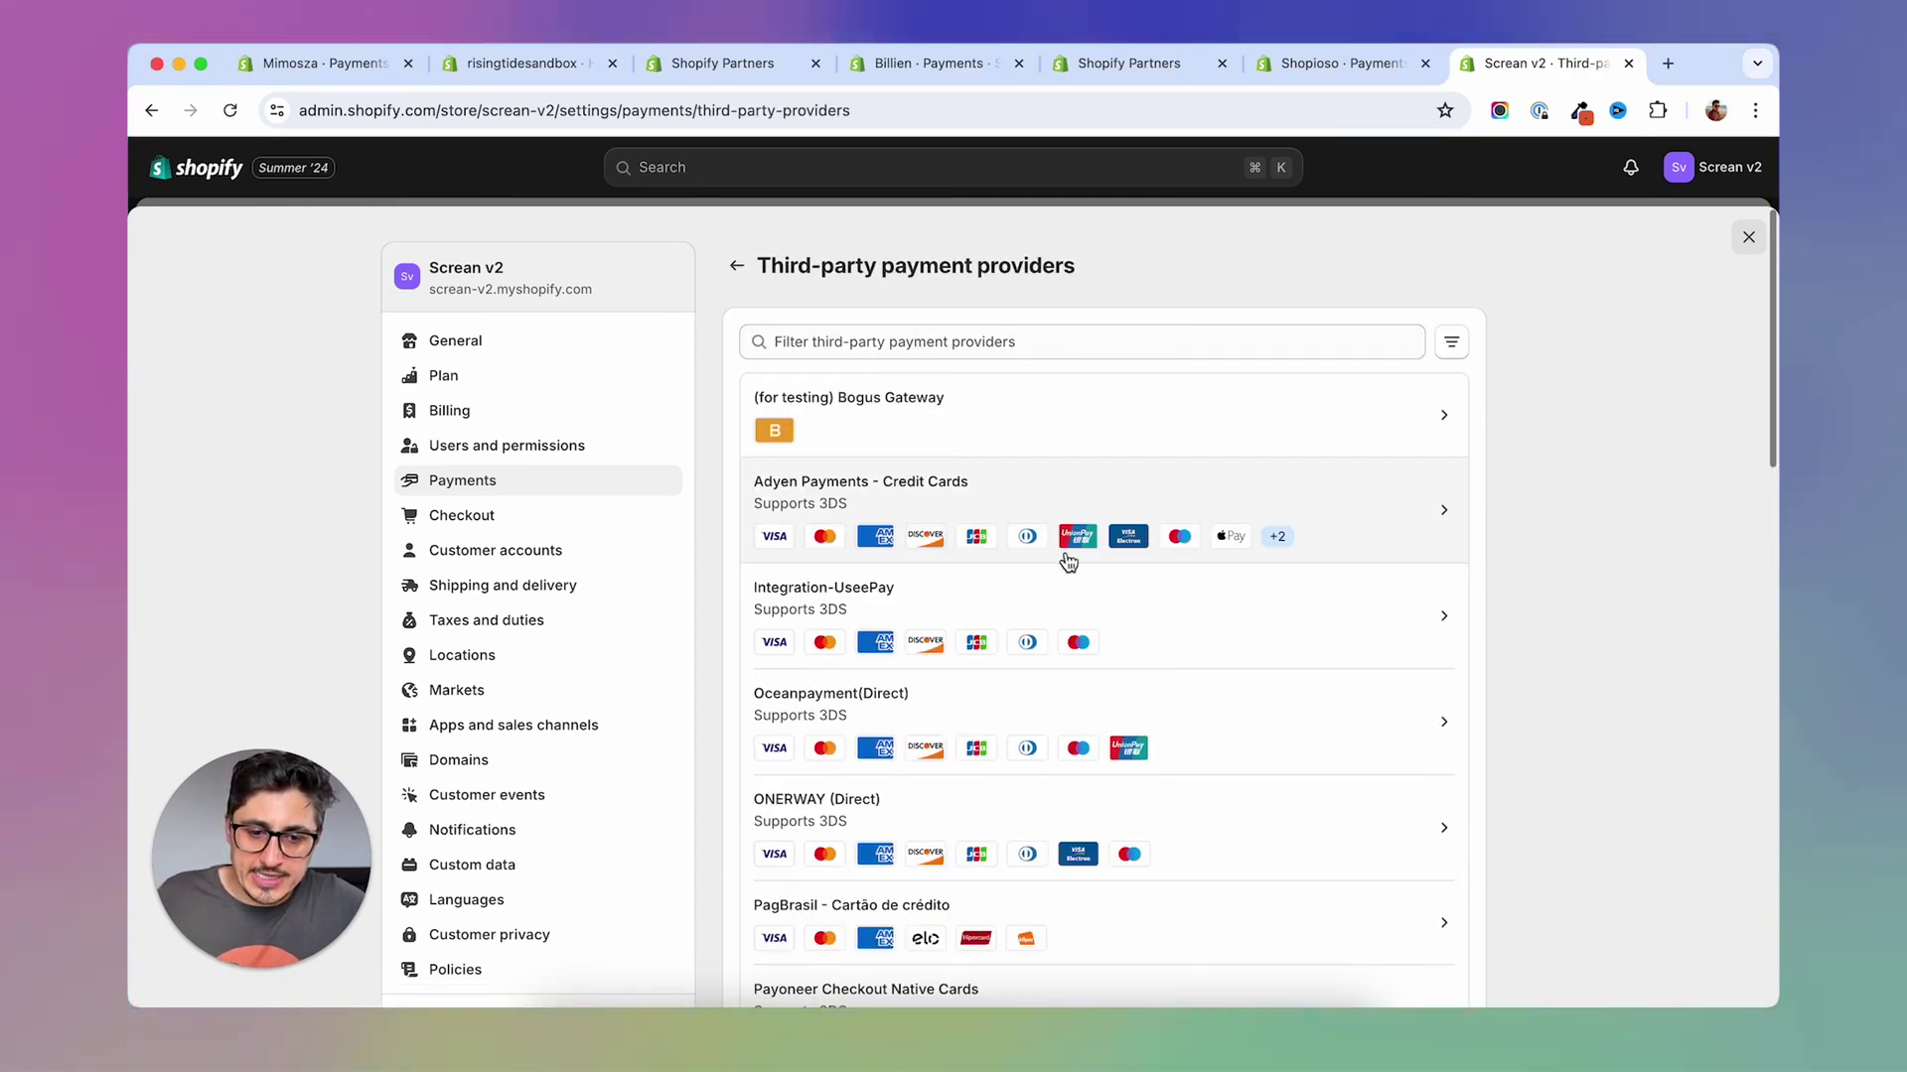
- Scroll the provider list and open the Adyen Payments - Credit Cards details
scroll(1068, 562, down, 3)
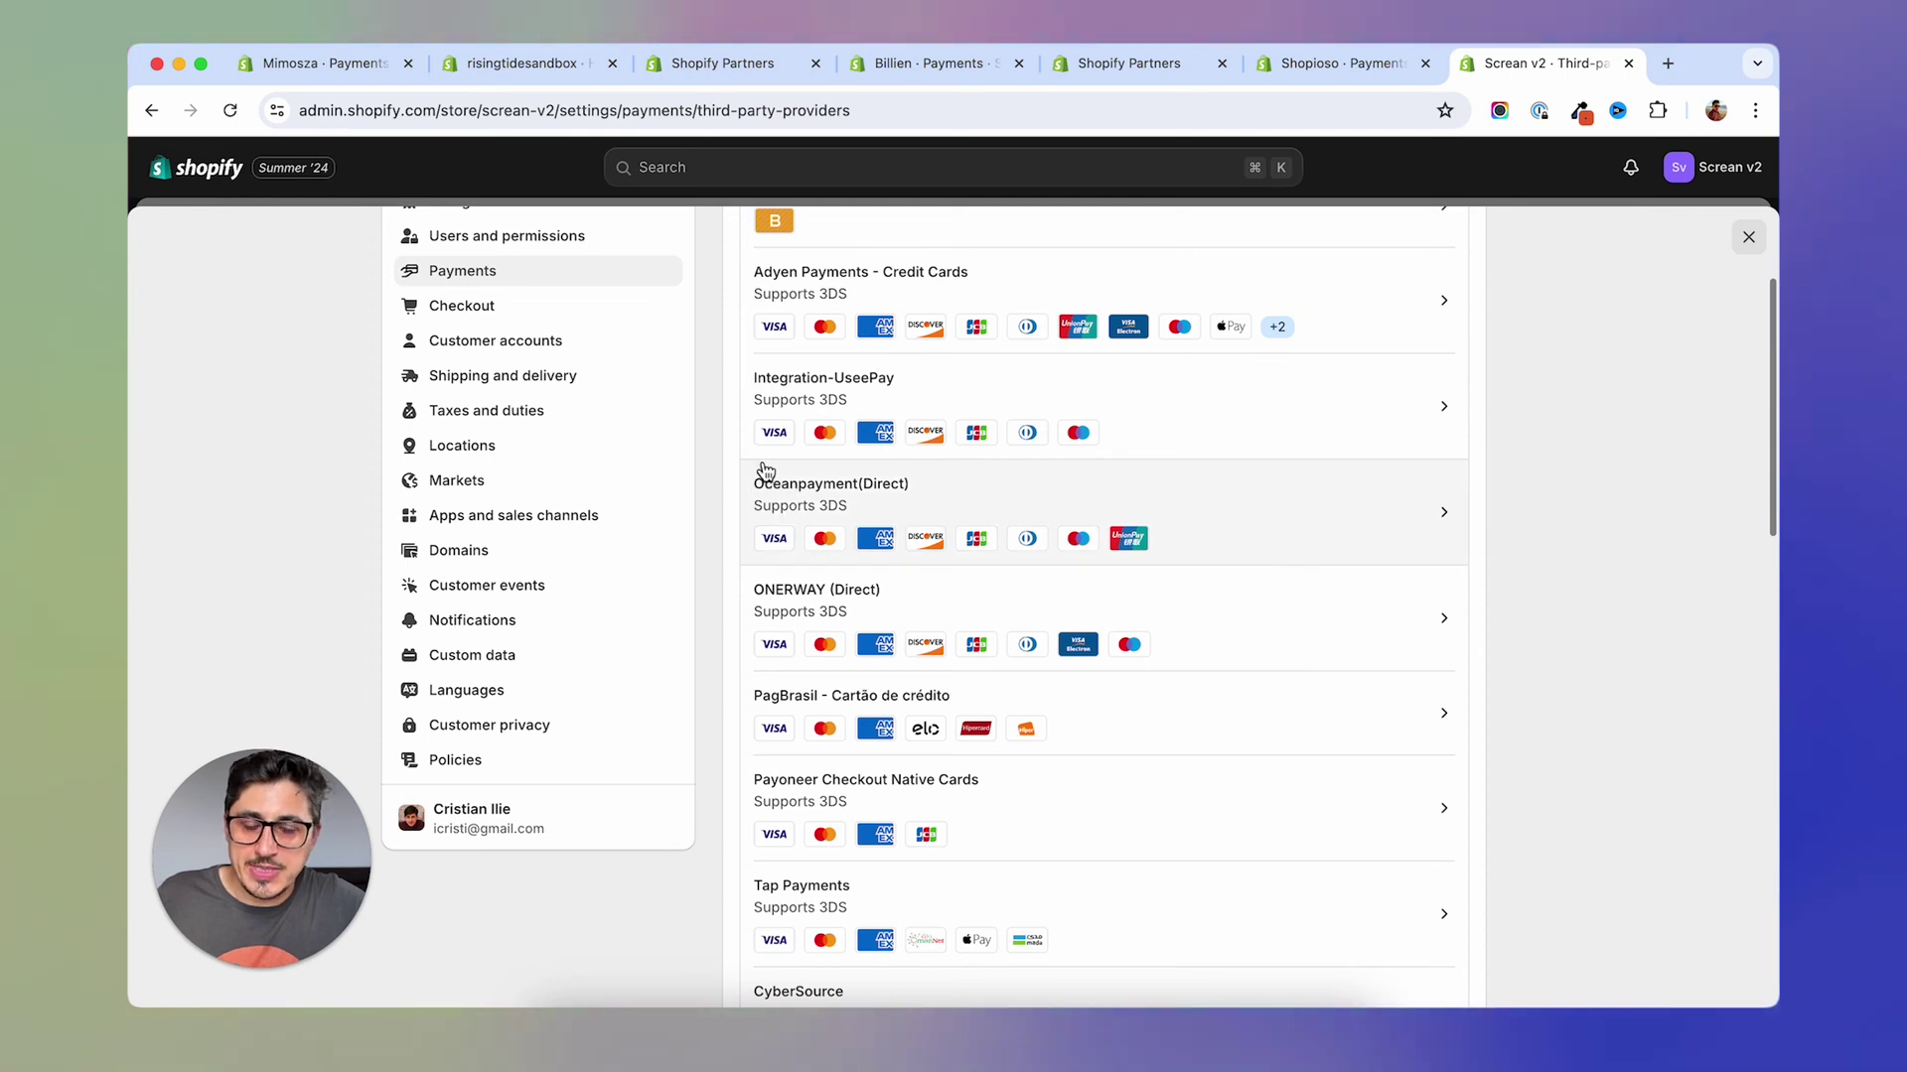
scroll(765, 470, up, 2)
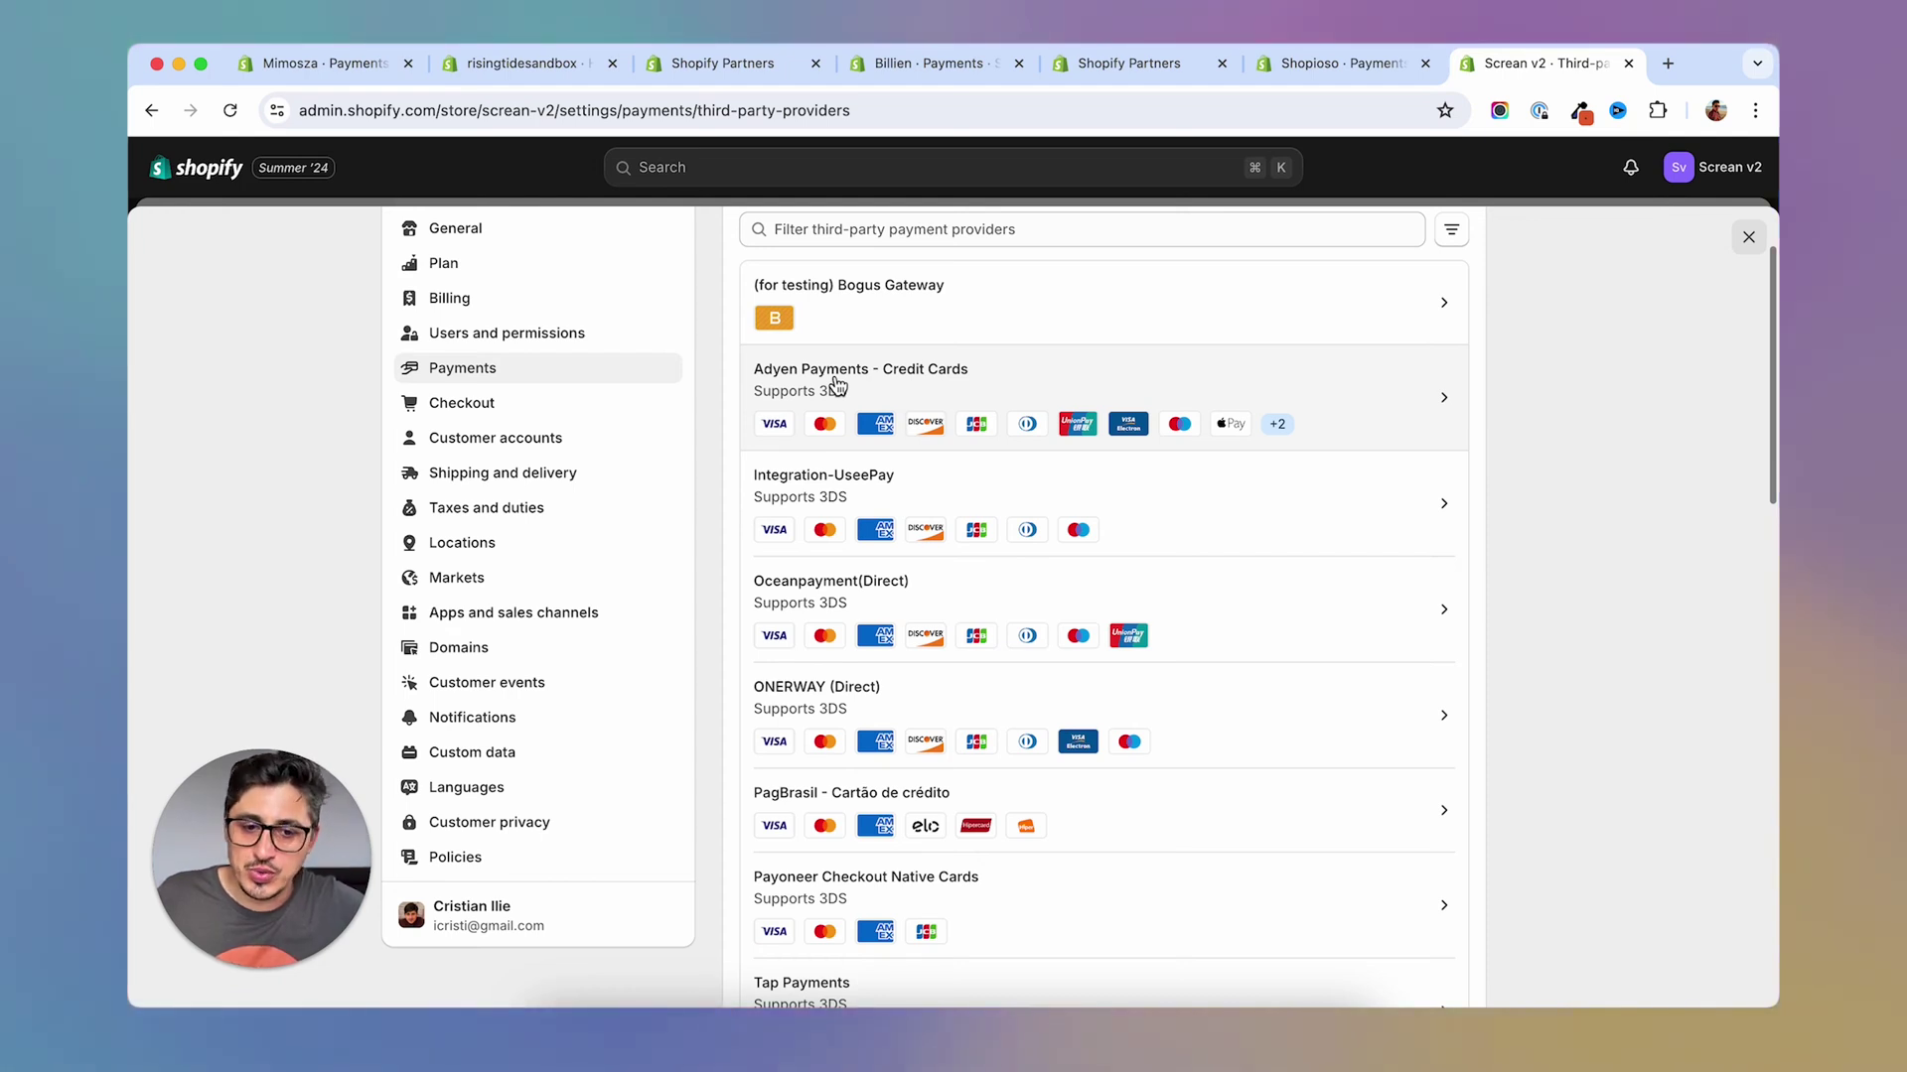
click(835, 384)
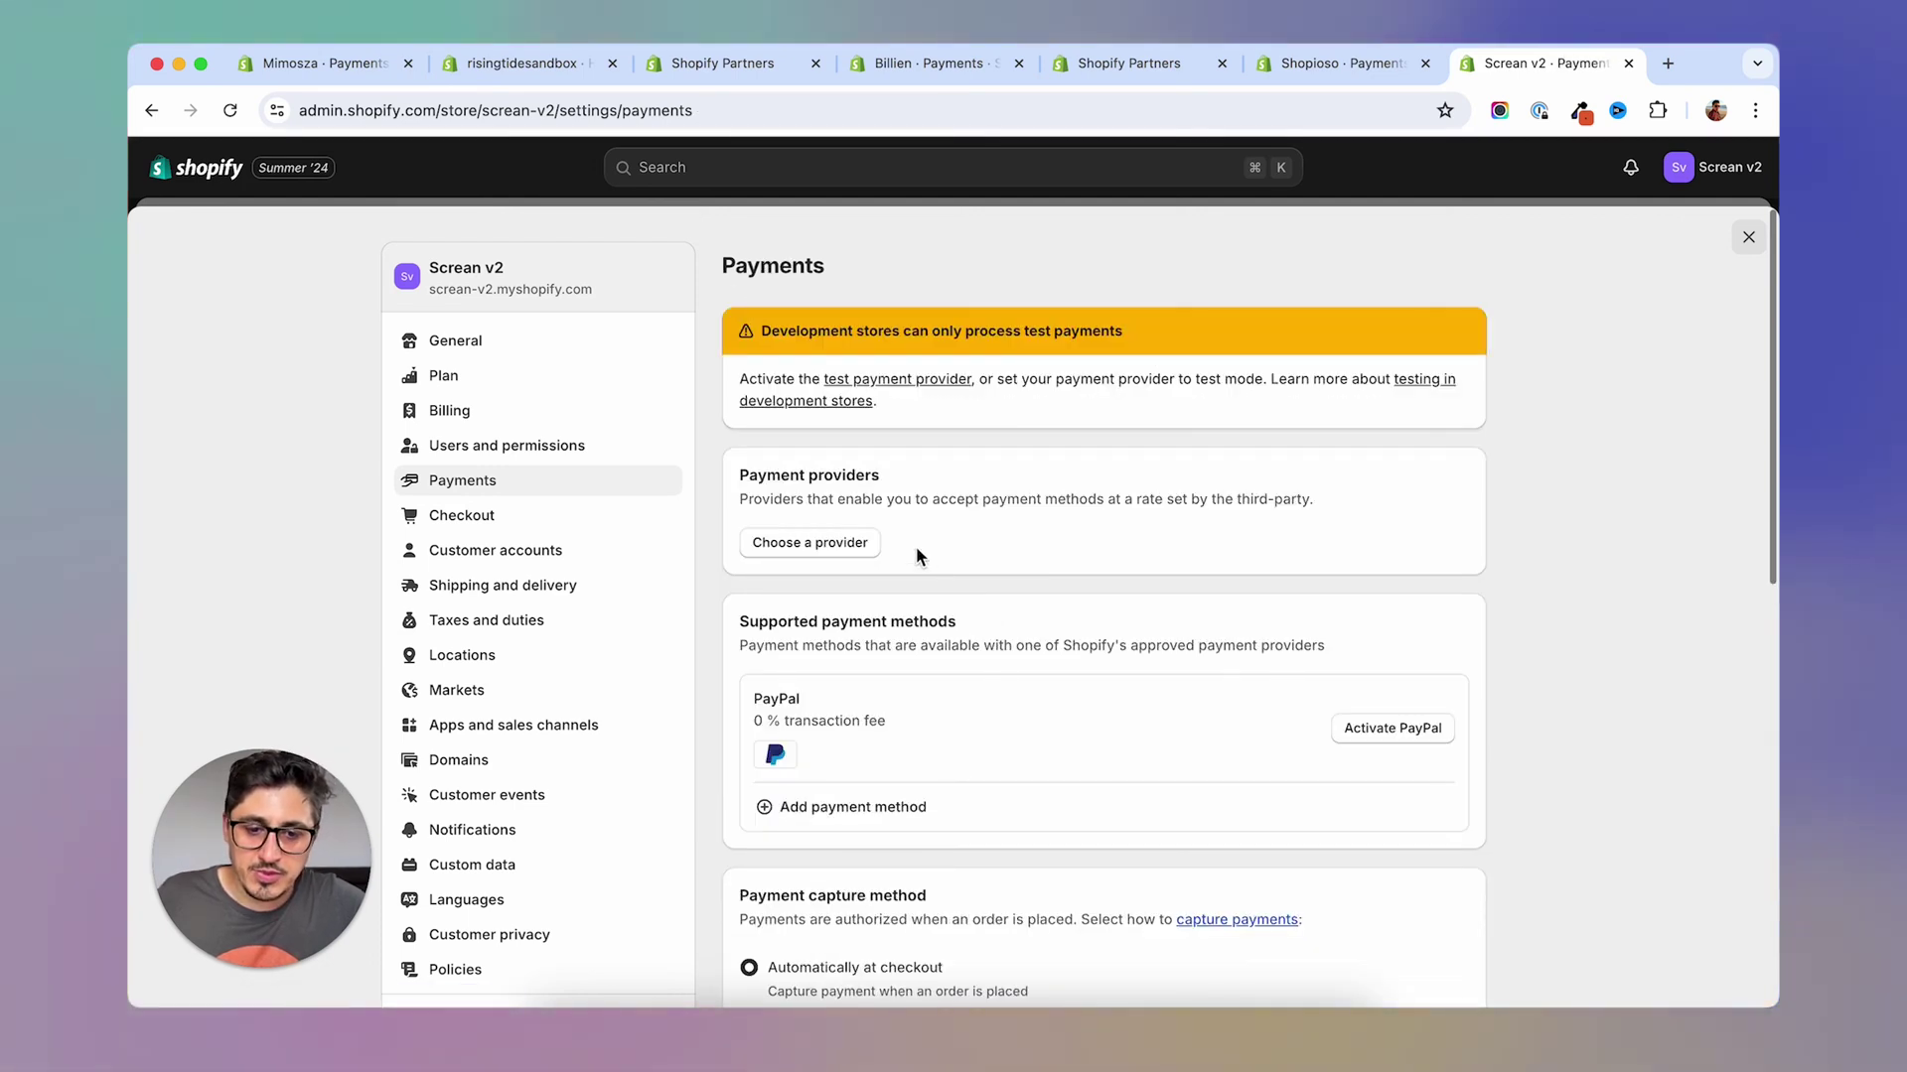
- Browse the providers offered under 'Choose a provider'
click(846, 548)
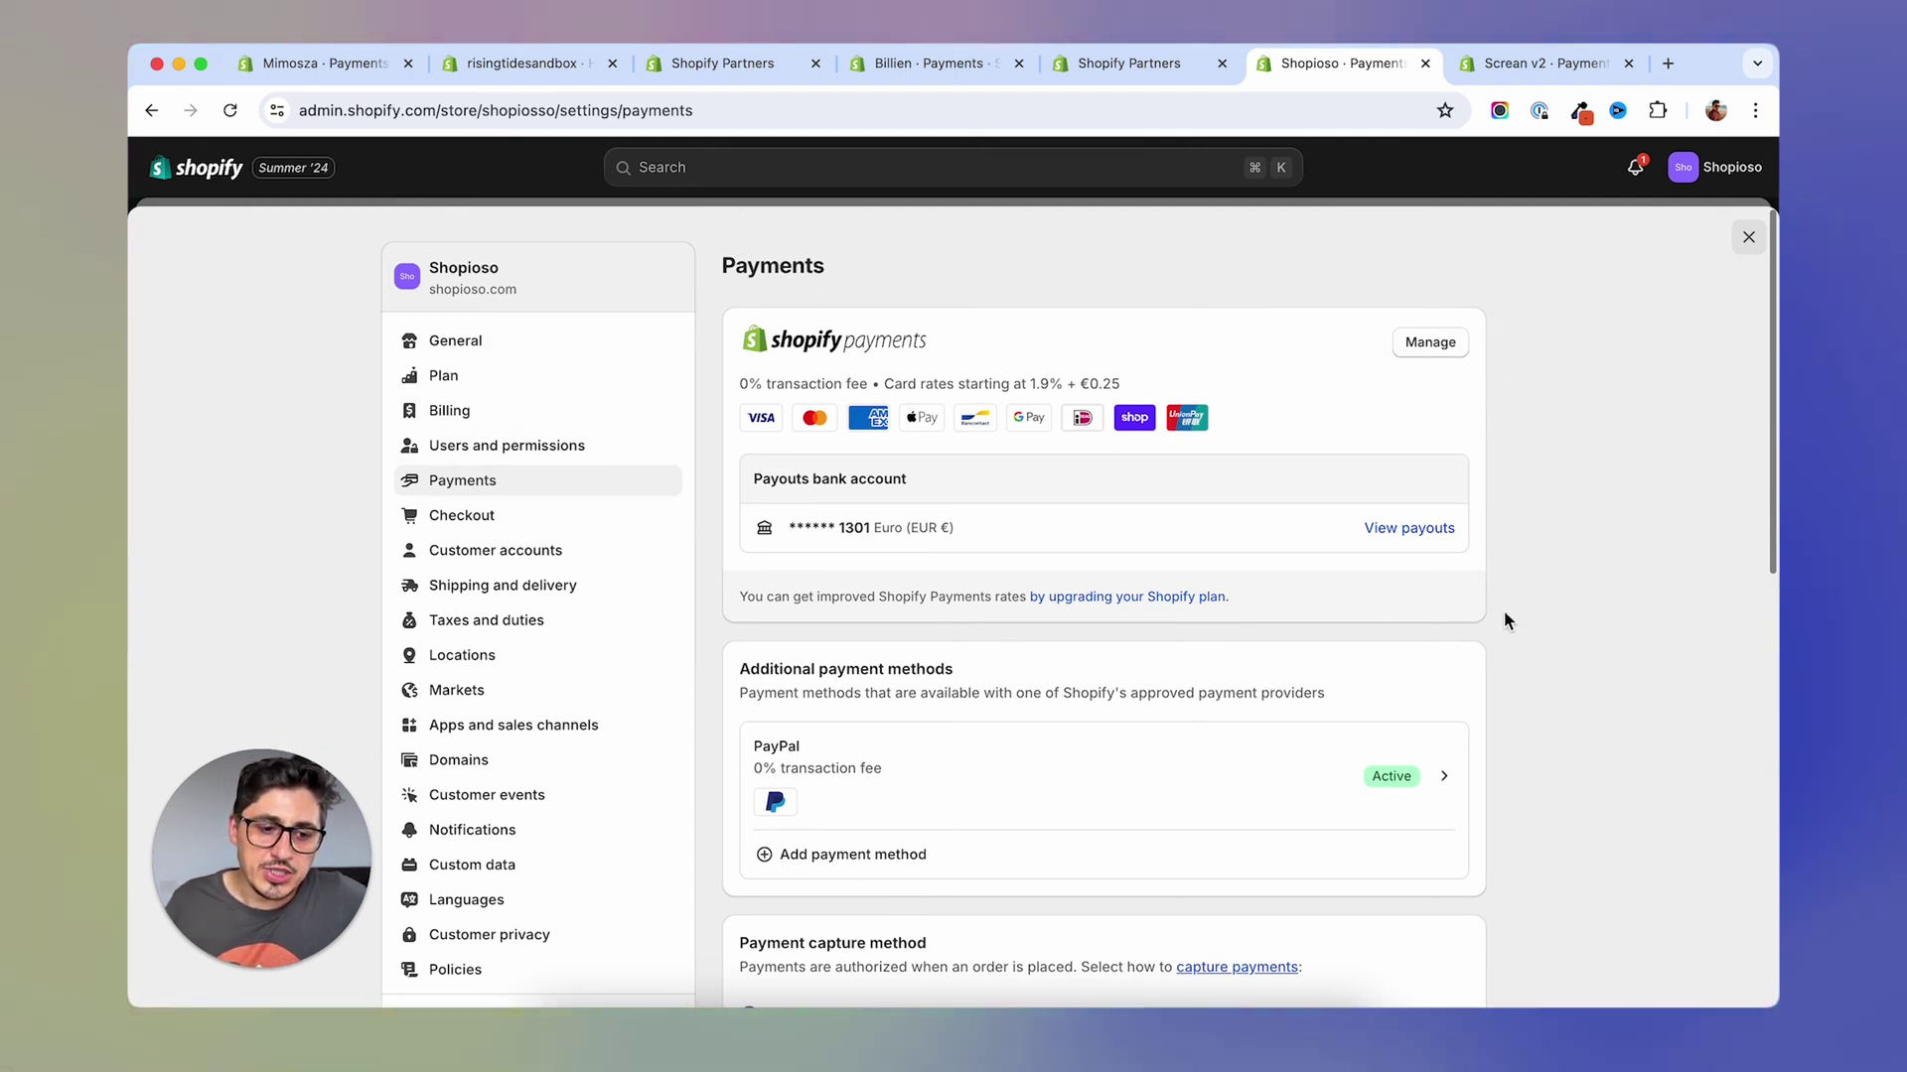
- Check the payment capture method options and start adding a payment method on Scream v2
scroll(1503, 615, down, 3)
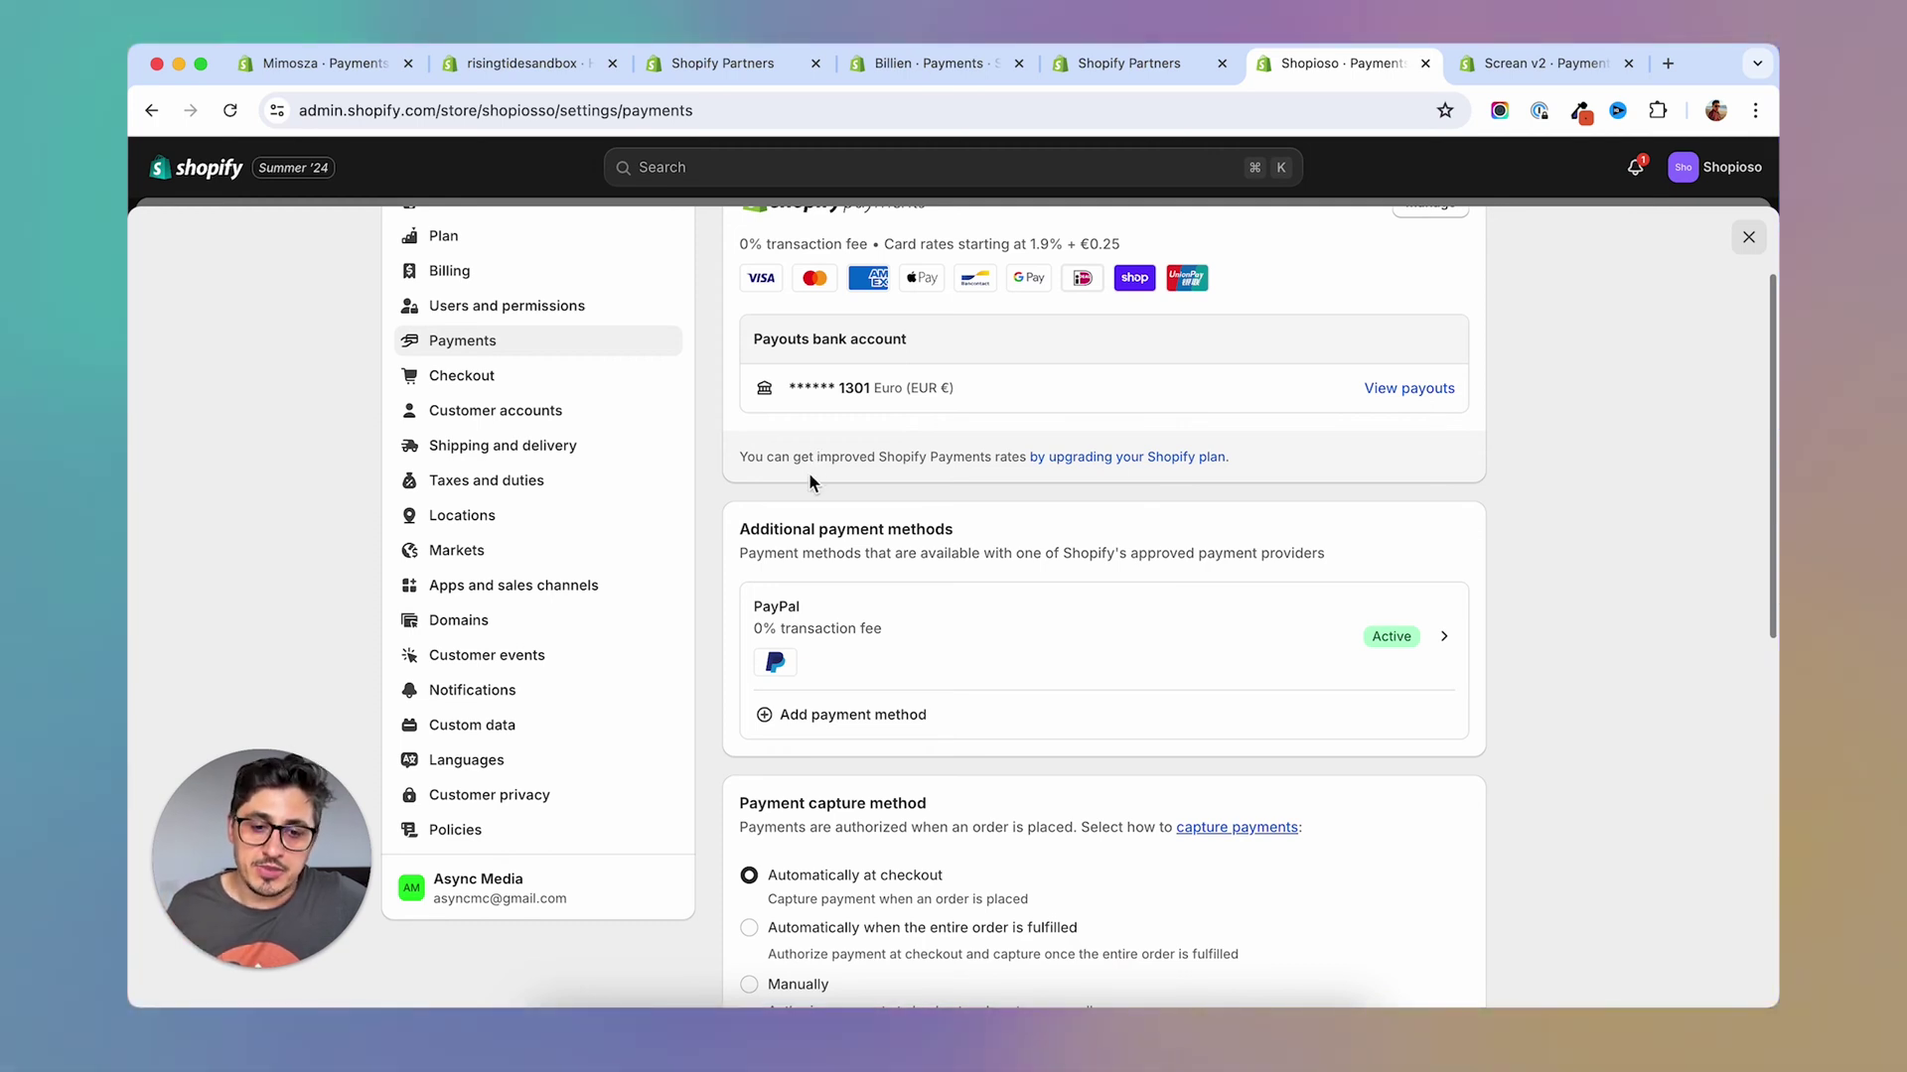
scroll(808, 477, down, 2)
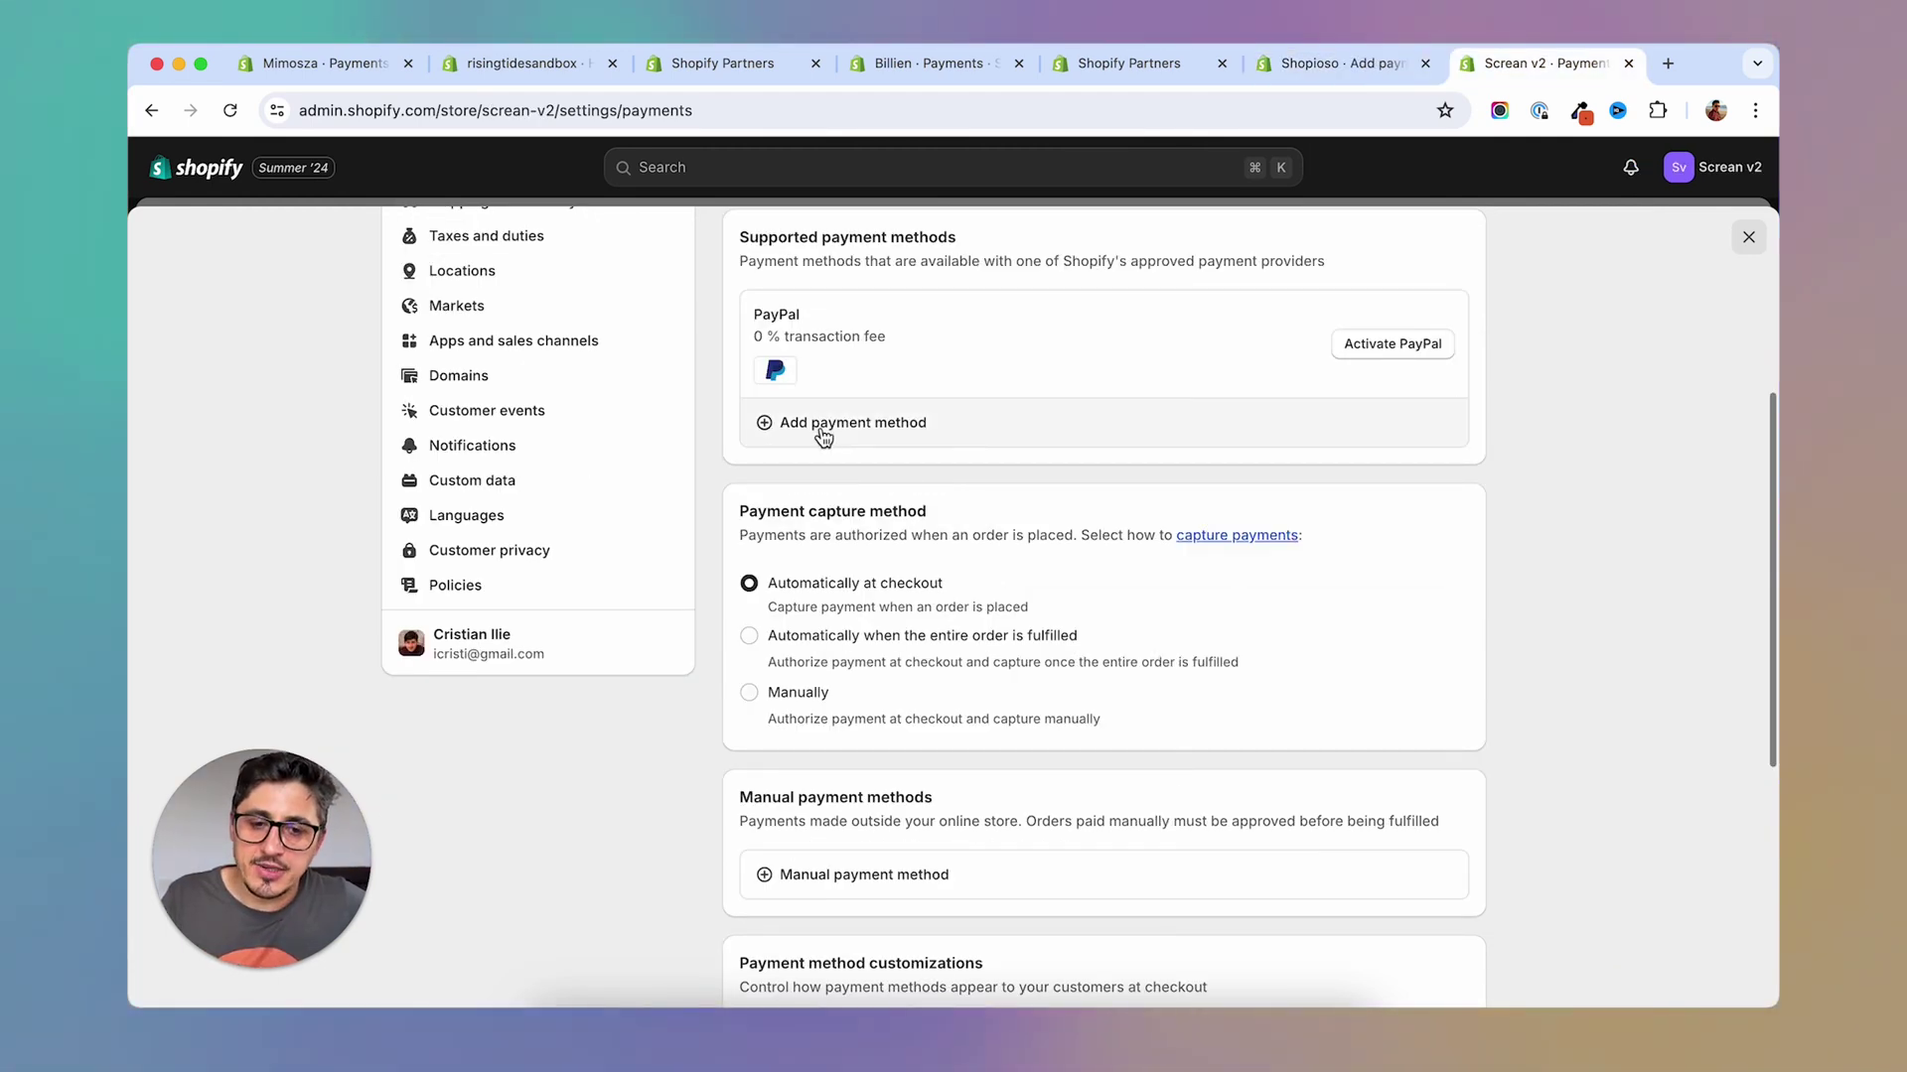
click(822, 434)
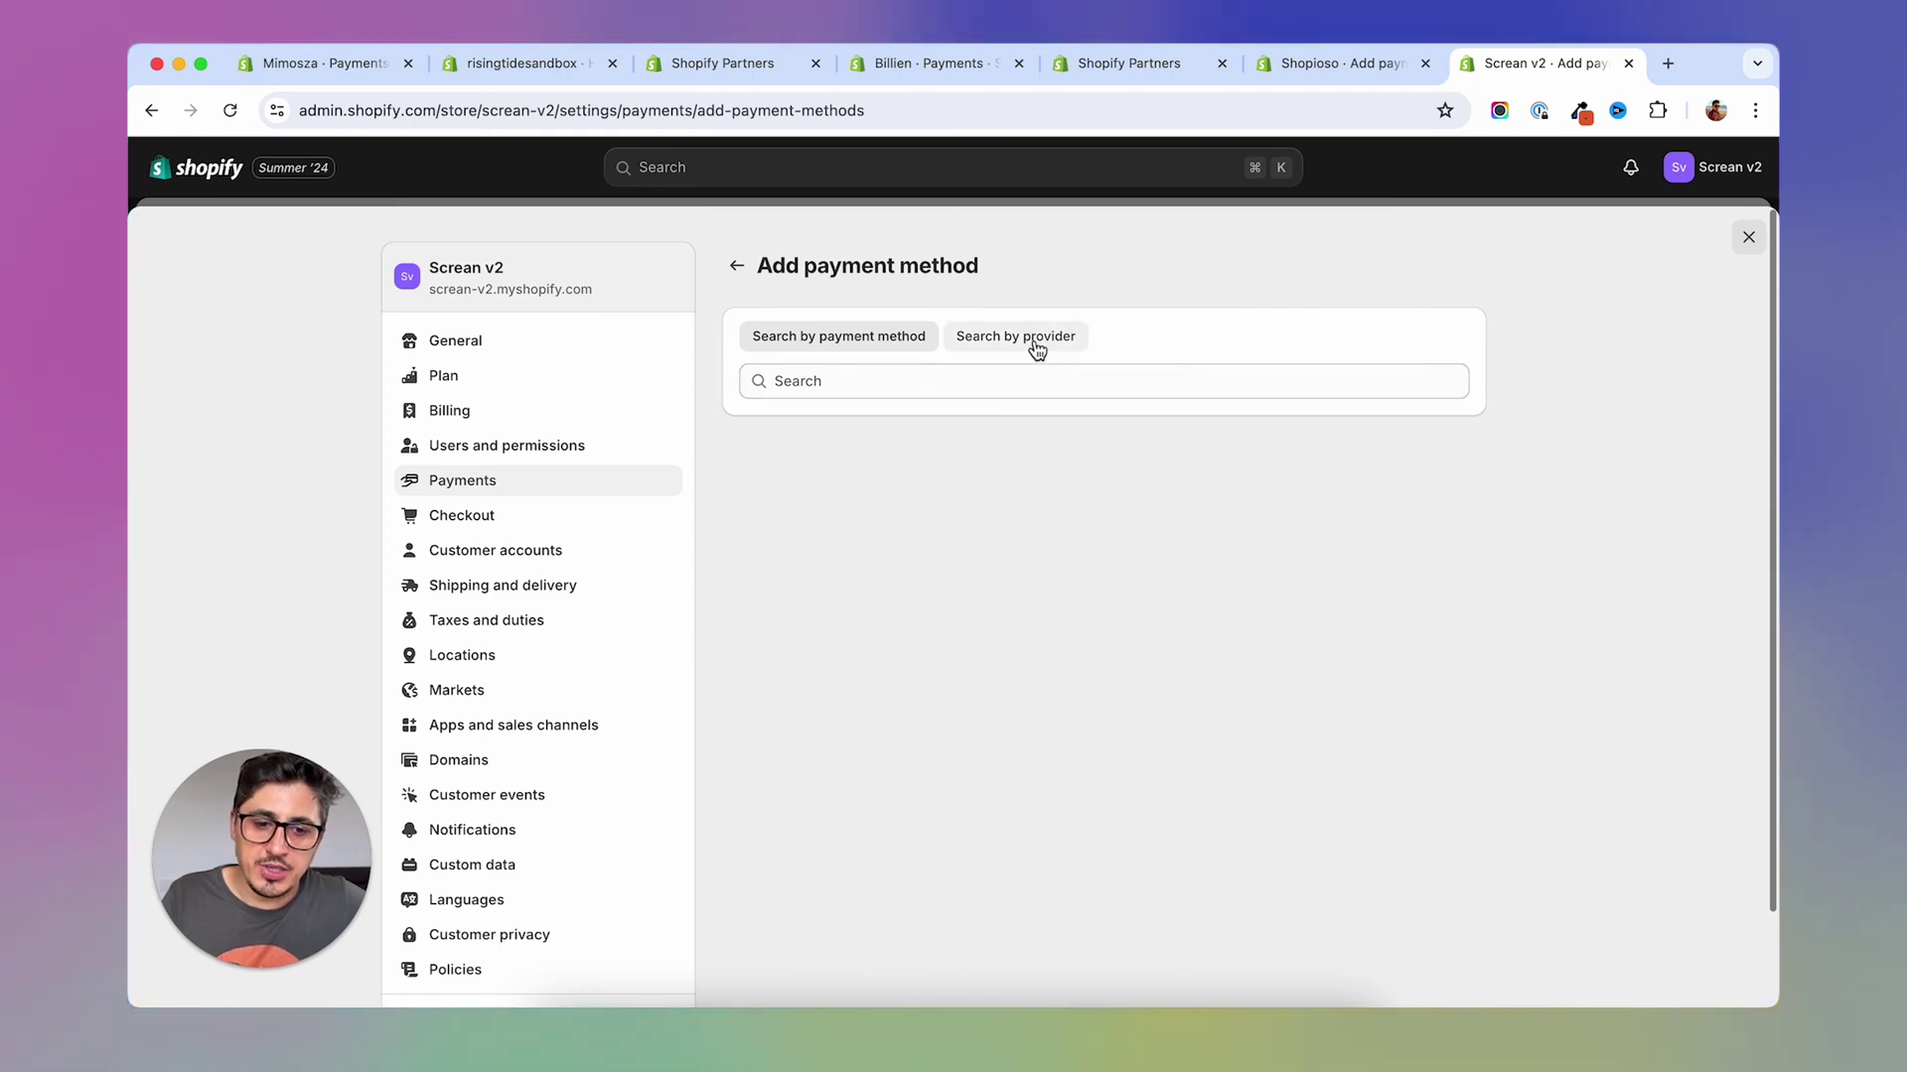
- Search payment methods for 'a', browse the results, then go back to Payments settings
click(815, 382)
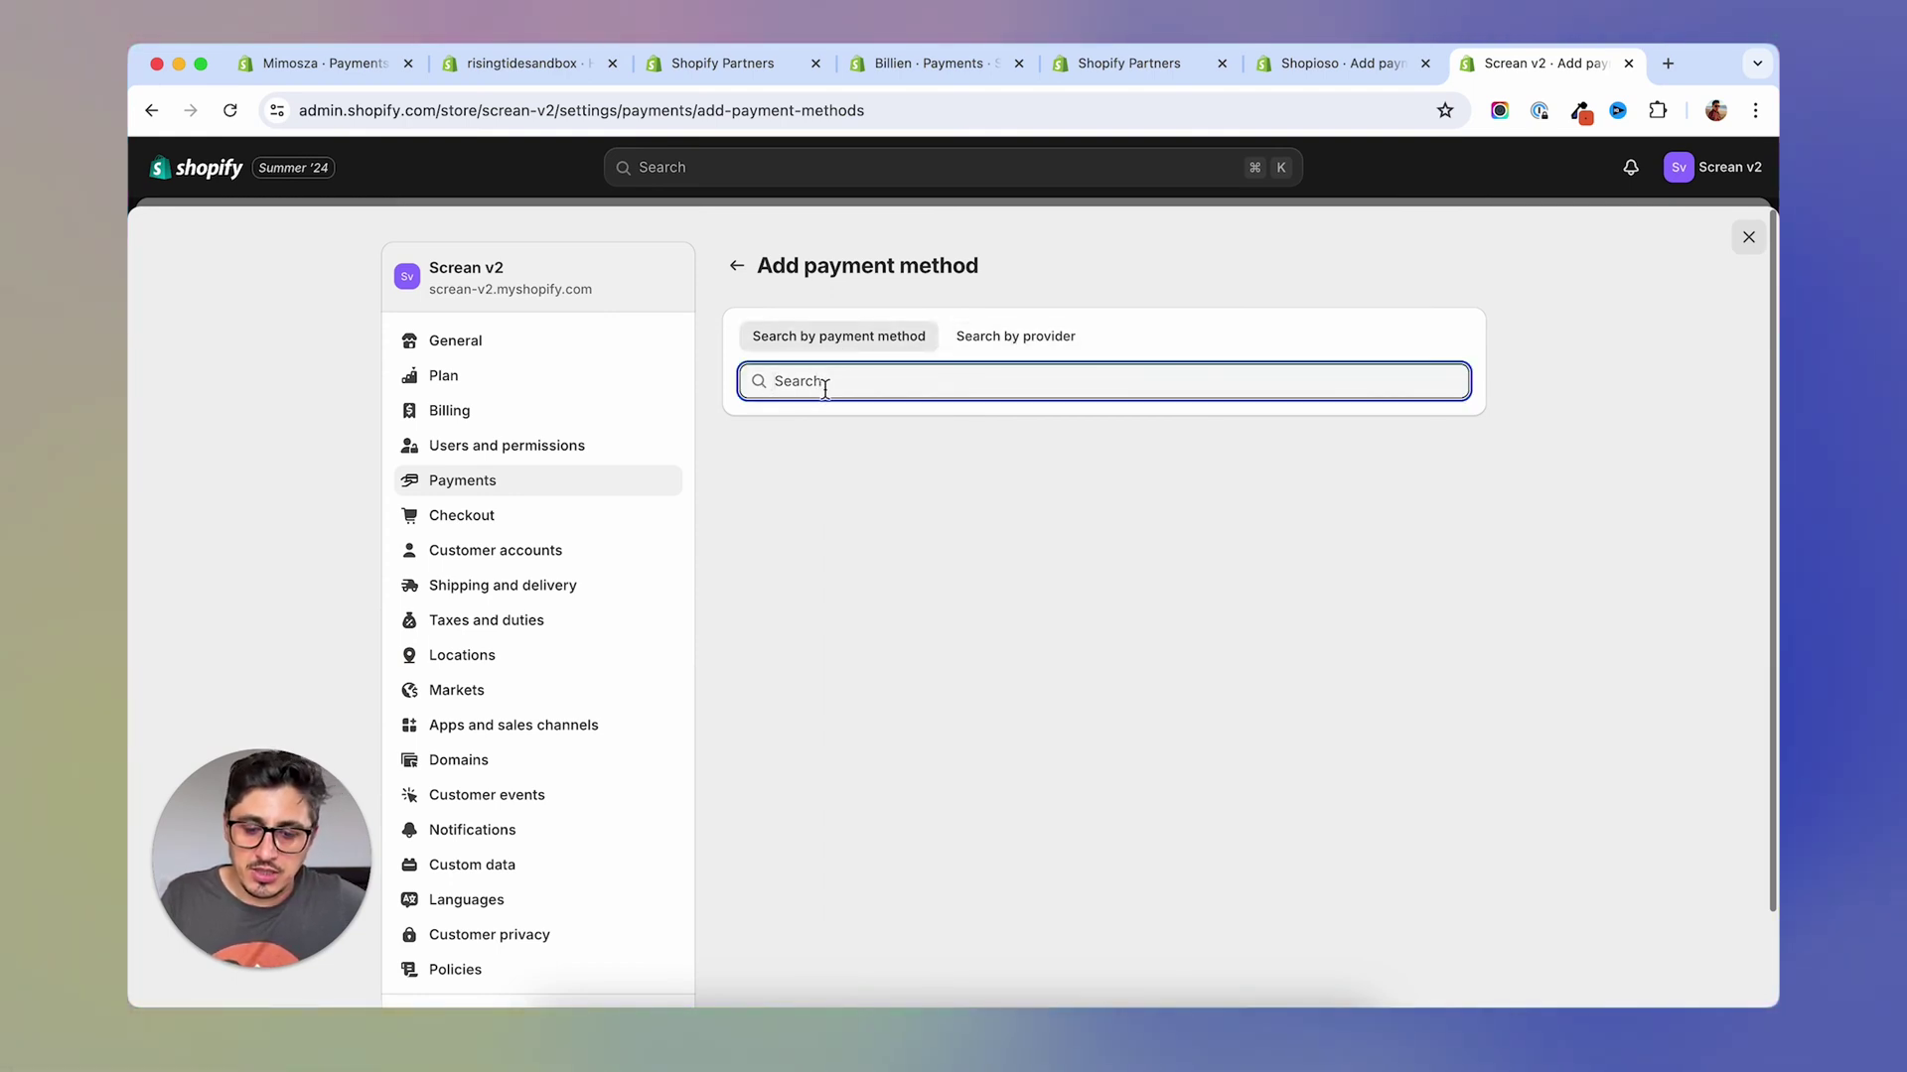
text(a)
scroll(1116, 702, down, 3)
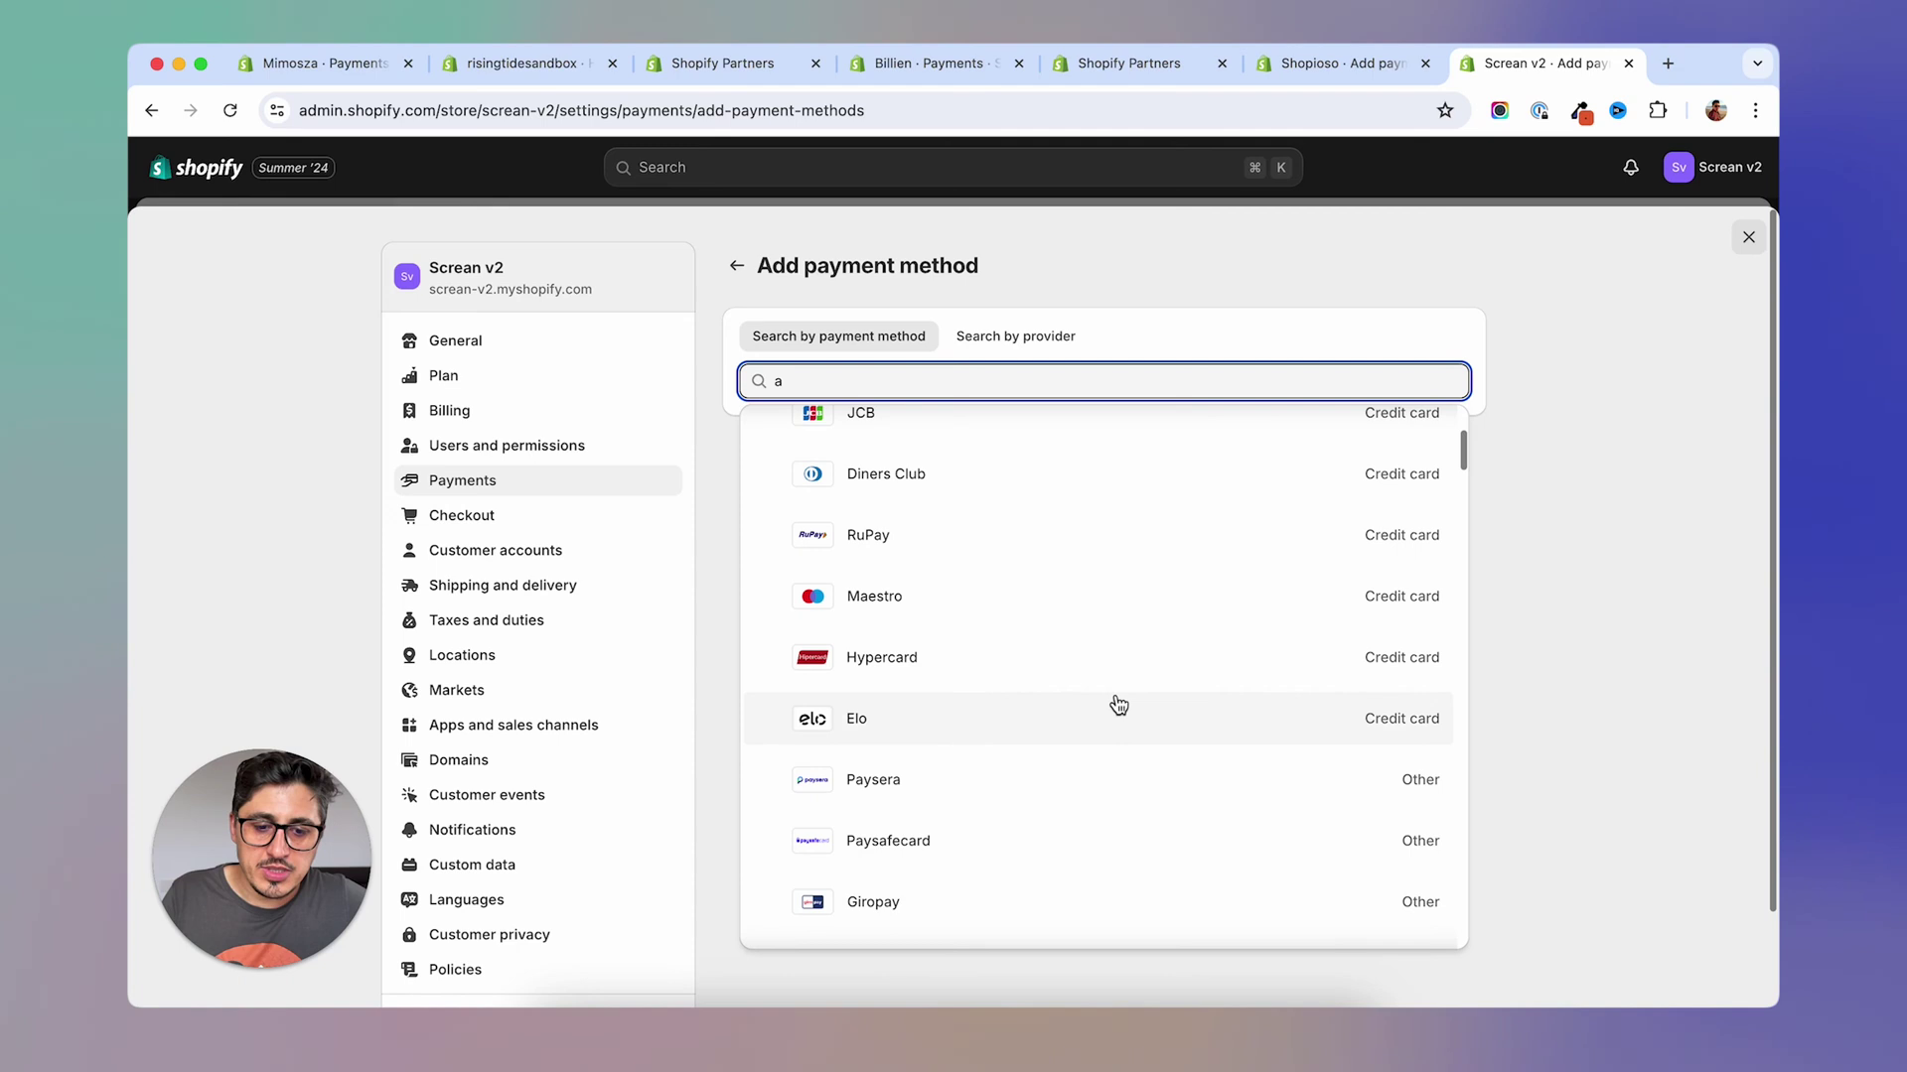
scroll(899, 572, up, 3)
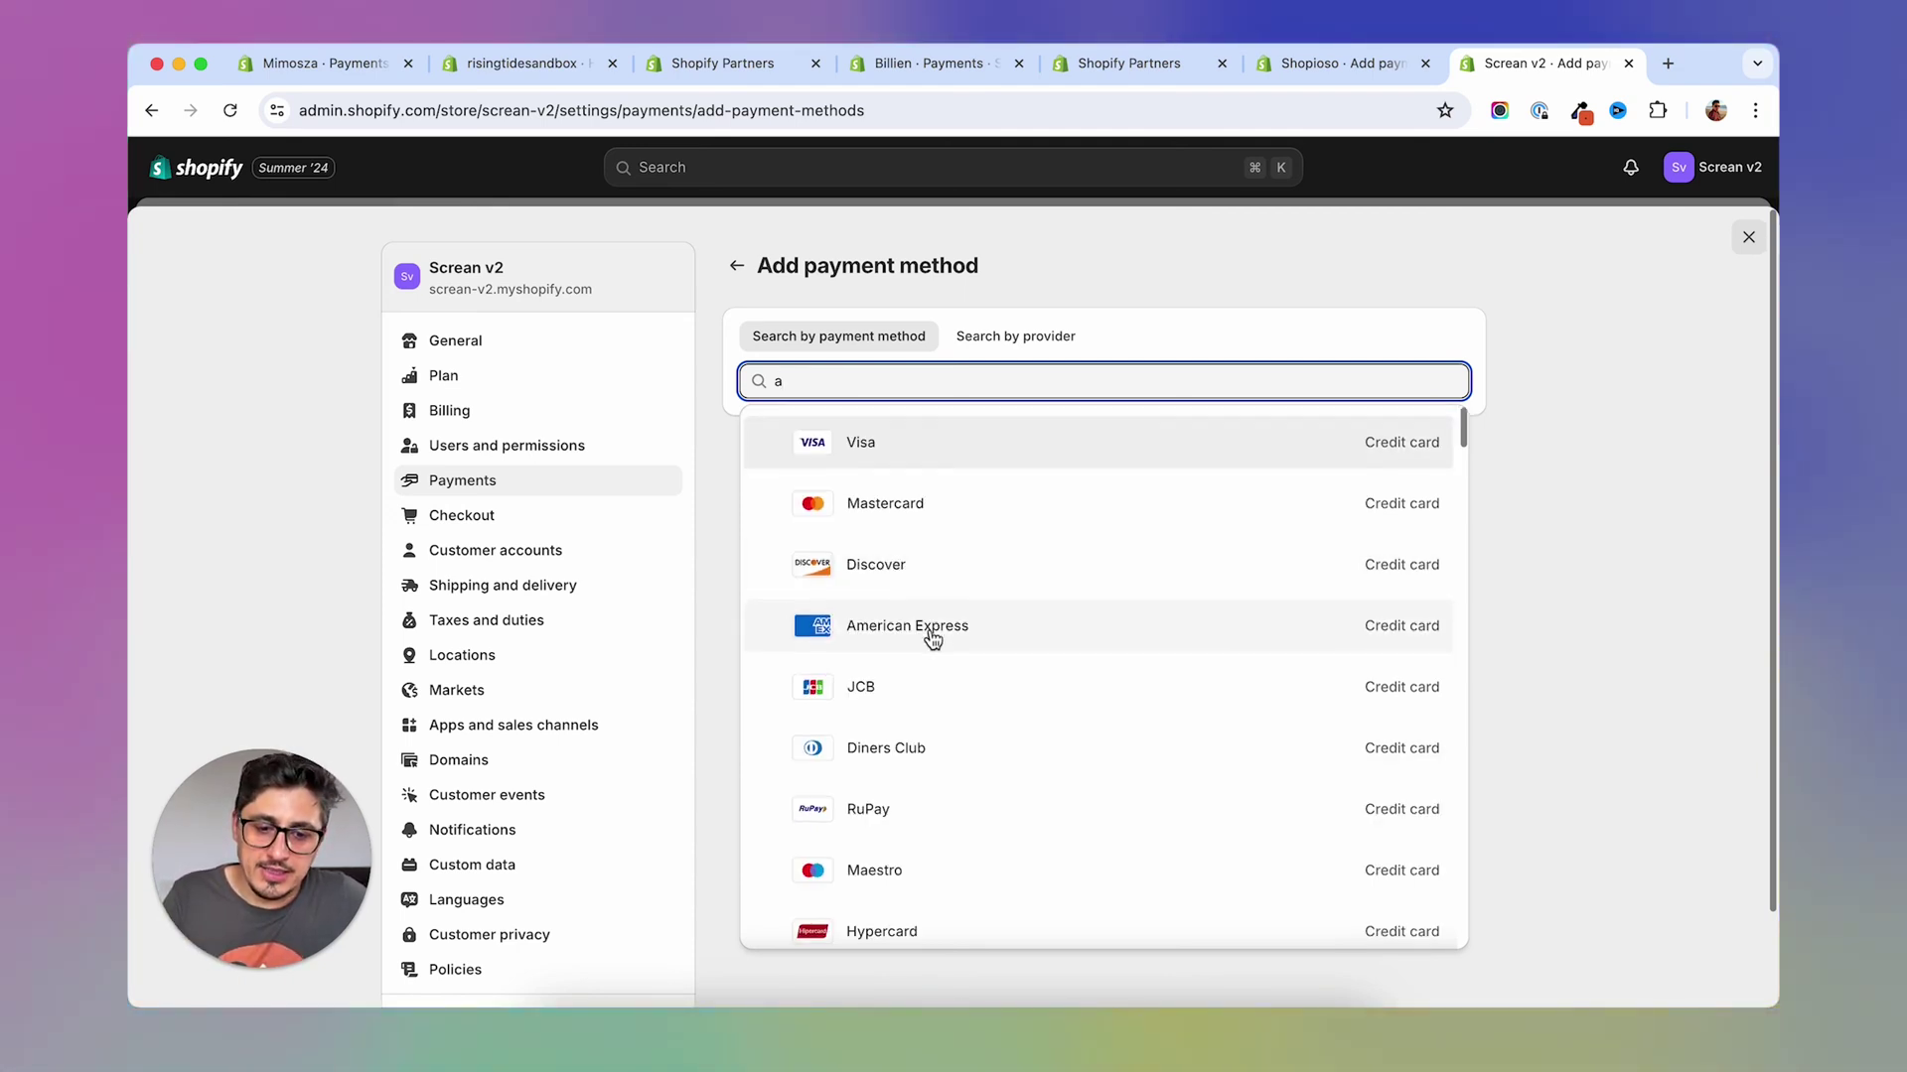
scroll(931, 639, down, 2)
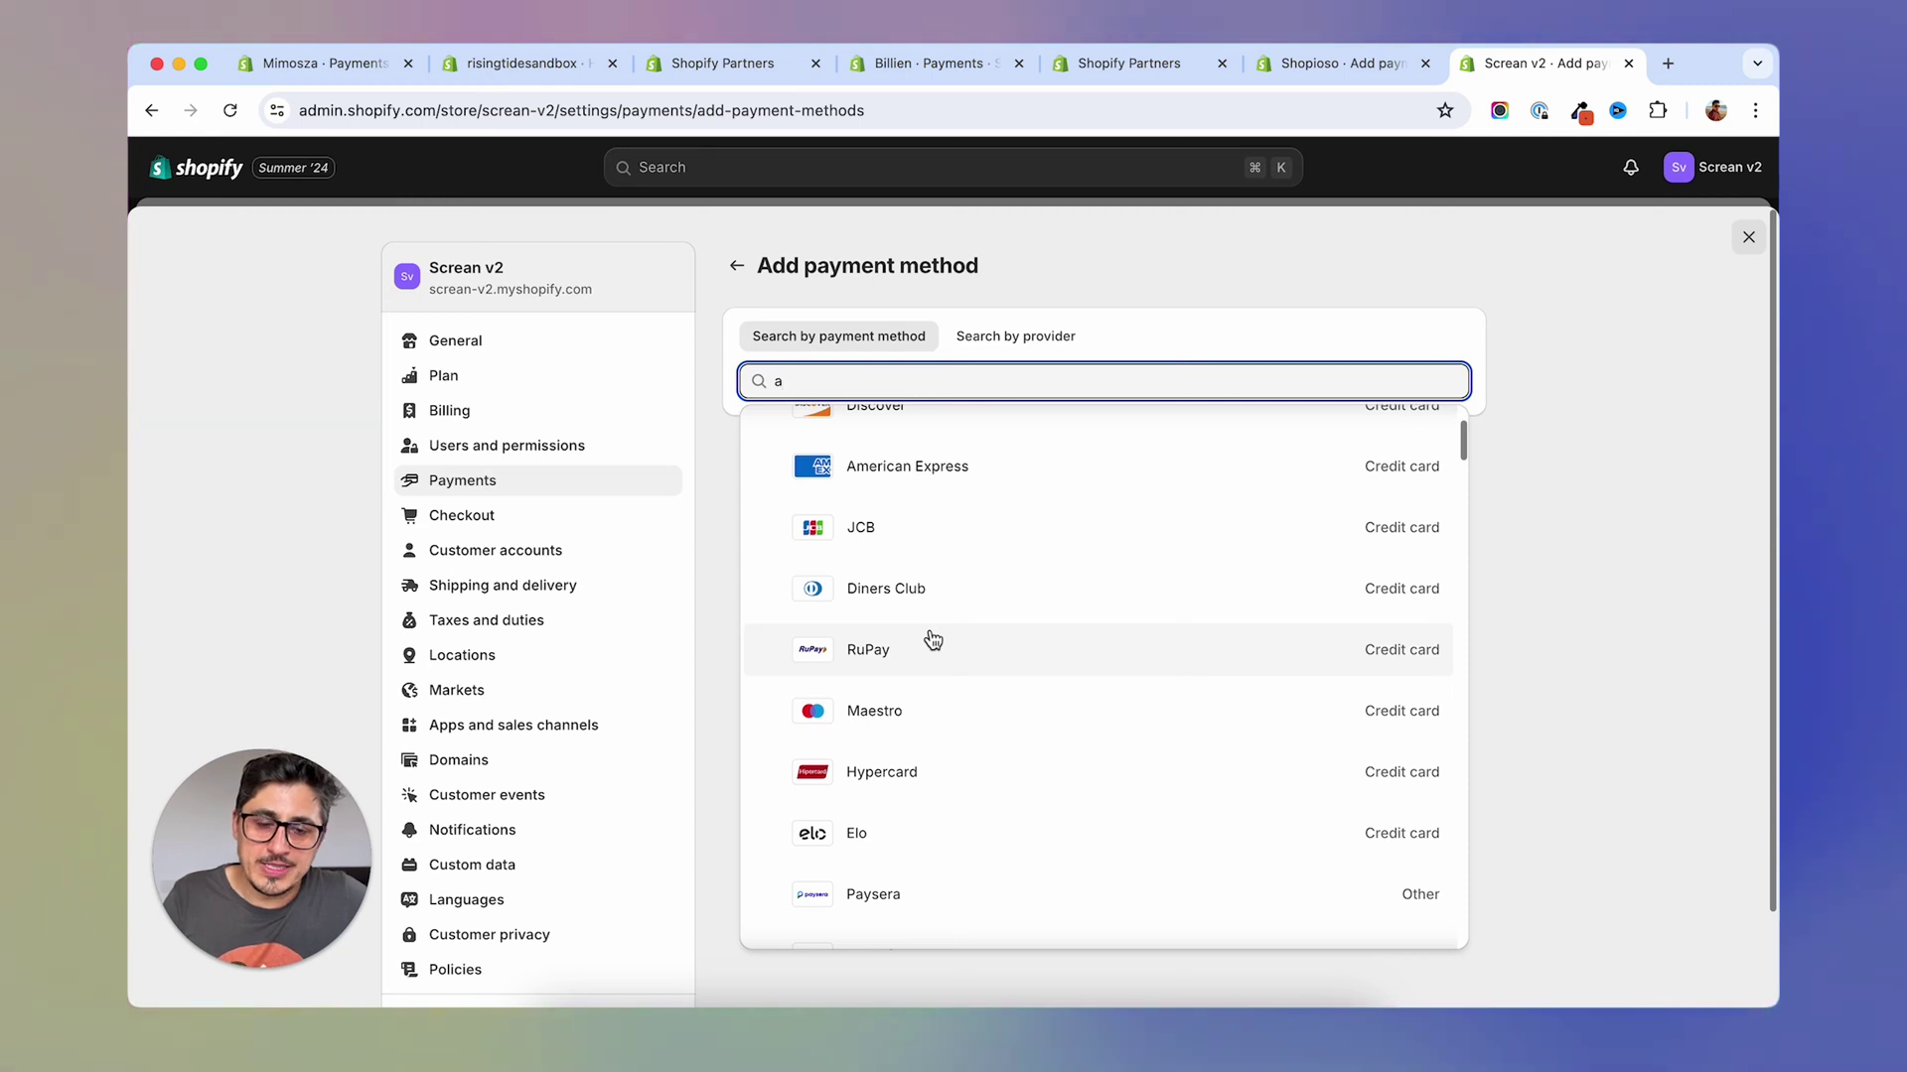
click(735, 265)
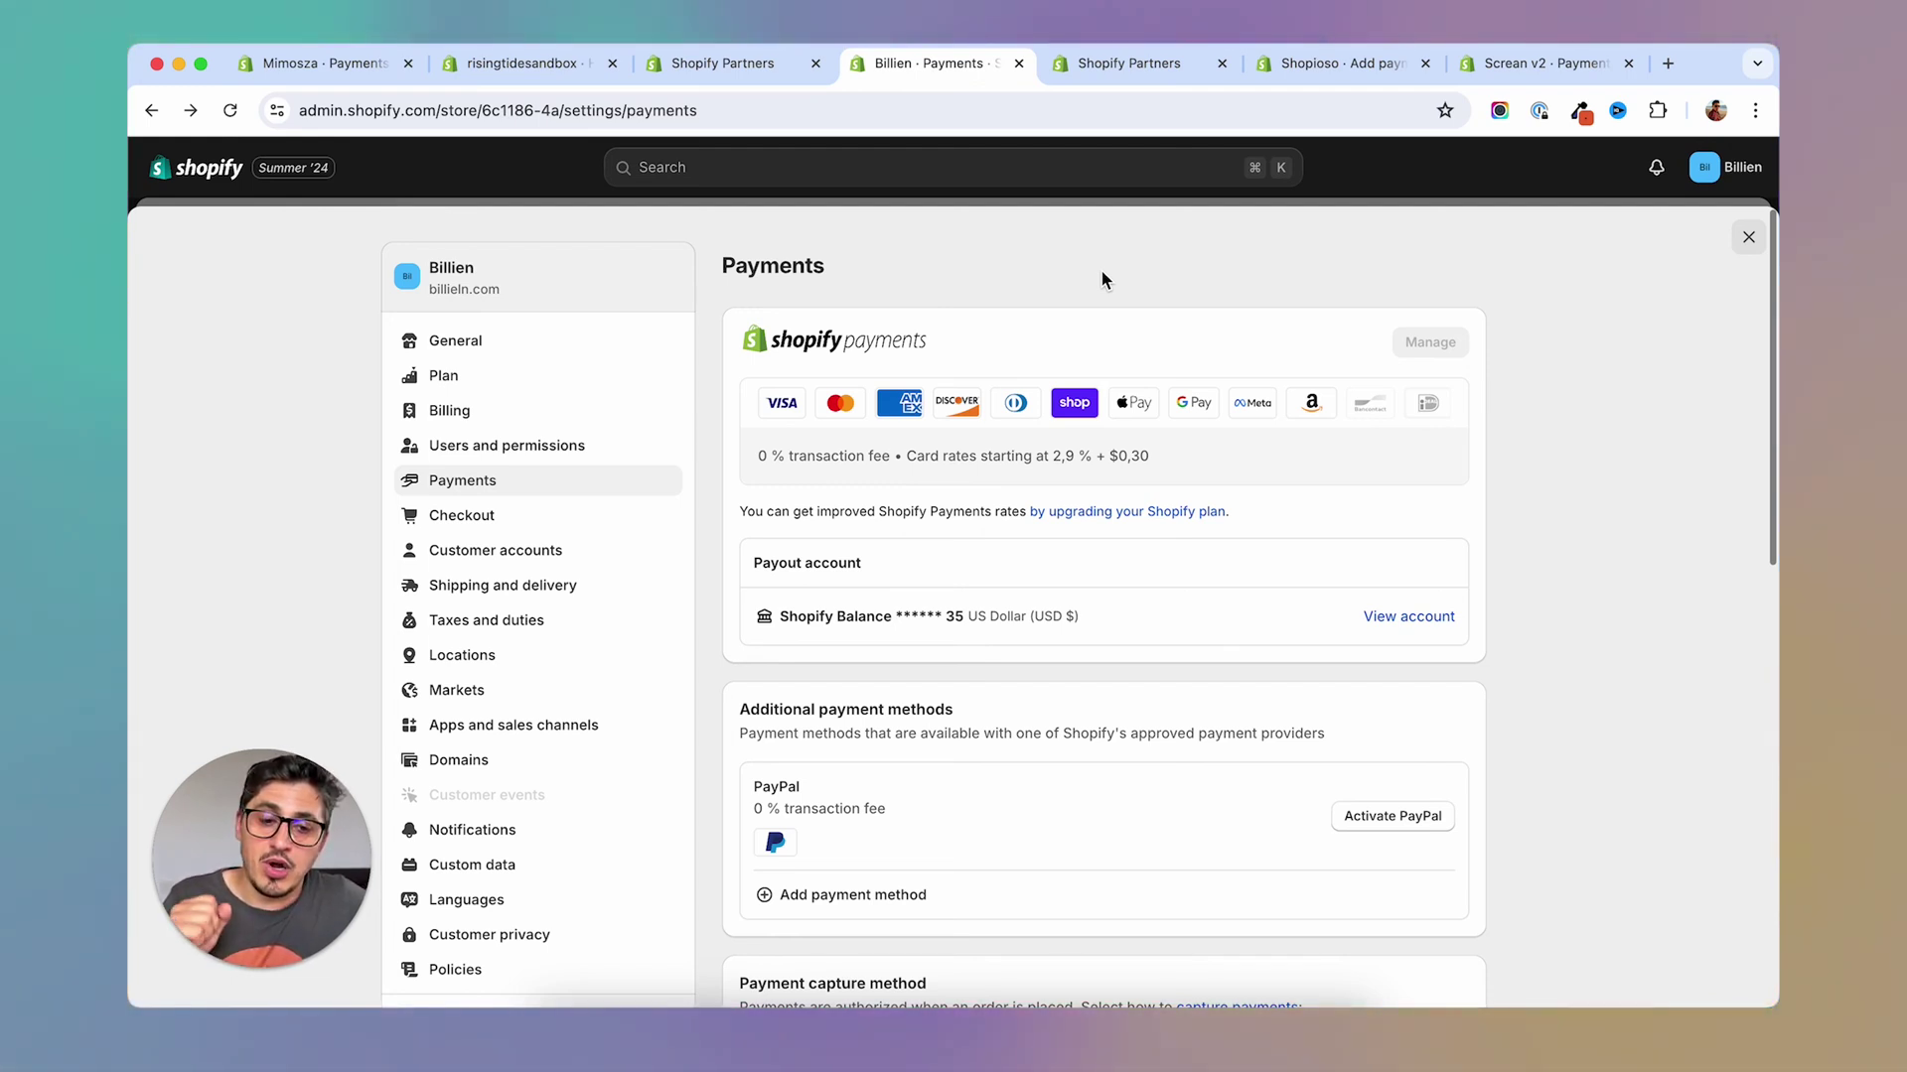
scroll(961, 605, down, 5)
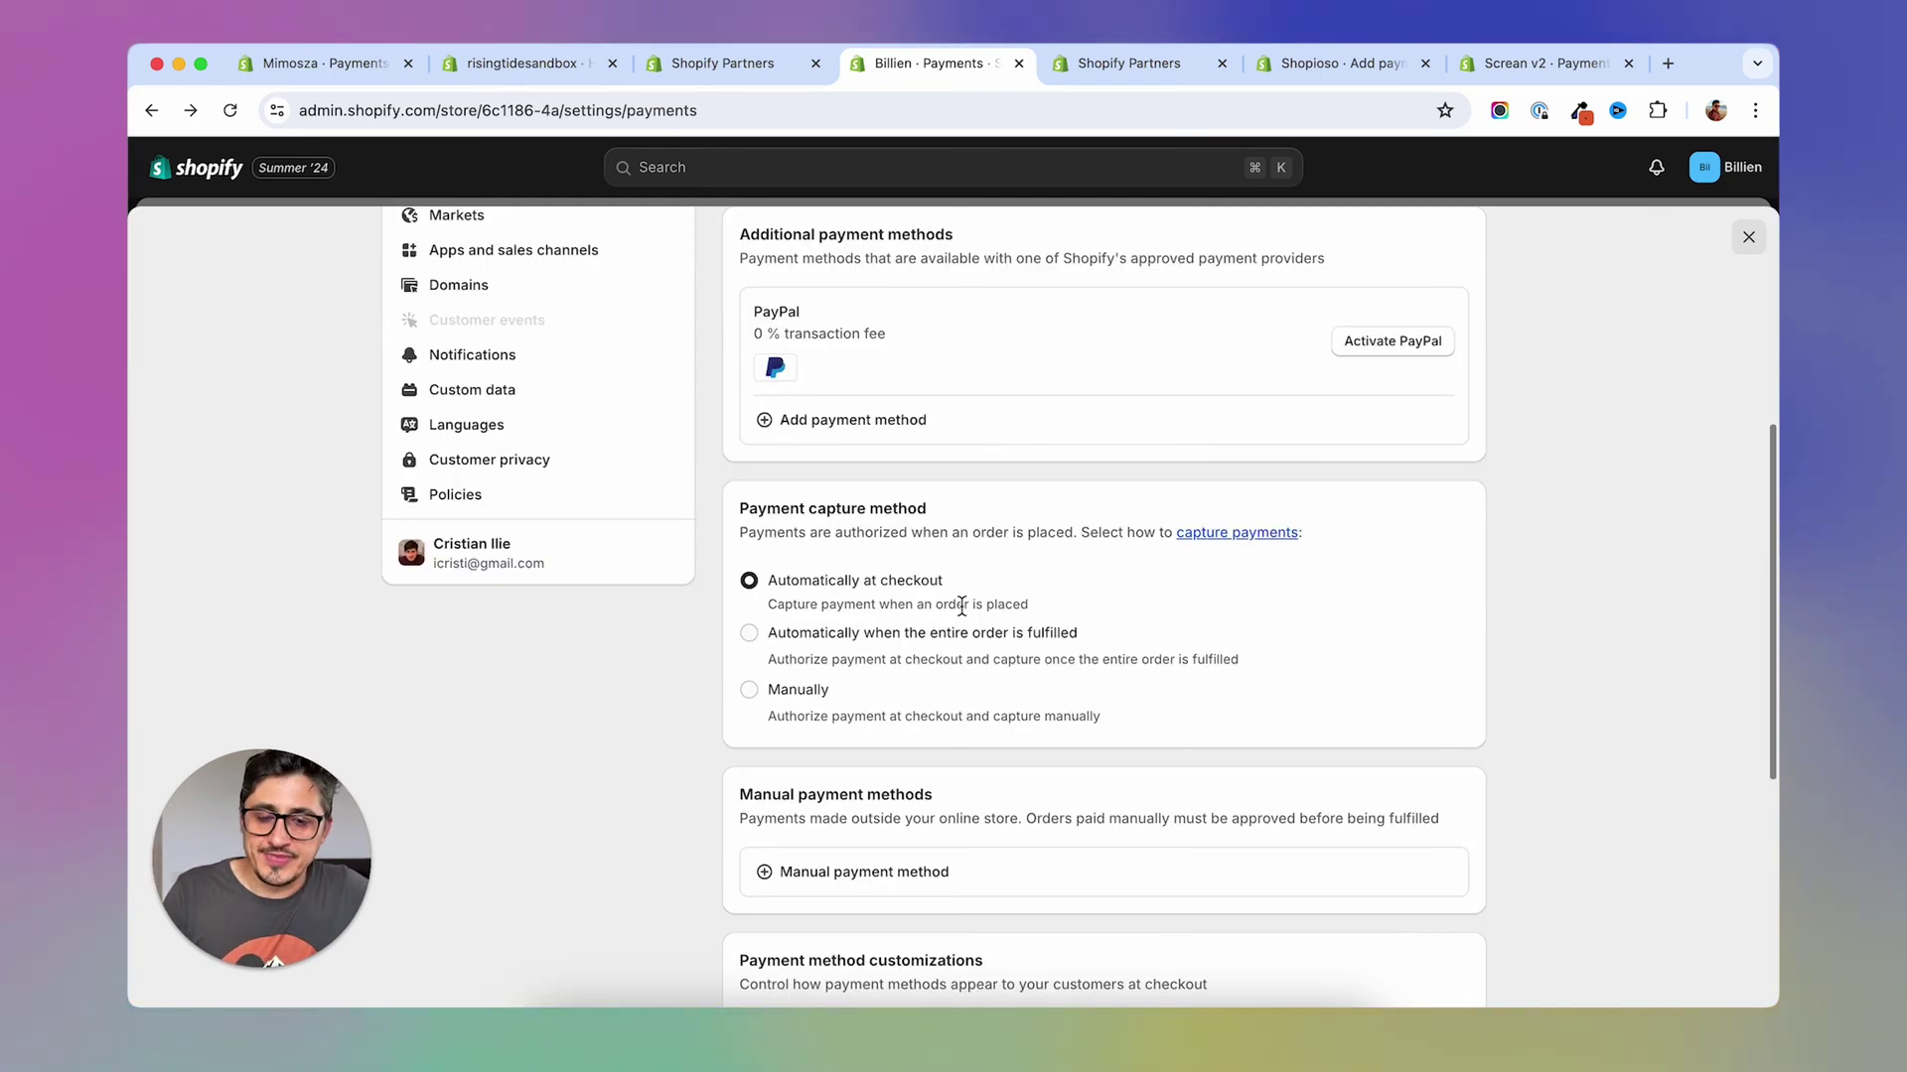
scroll(1444, 539, down, 1)
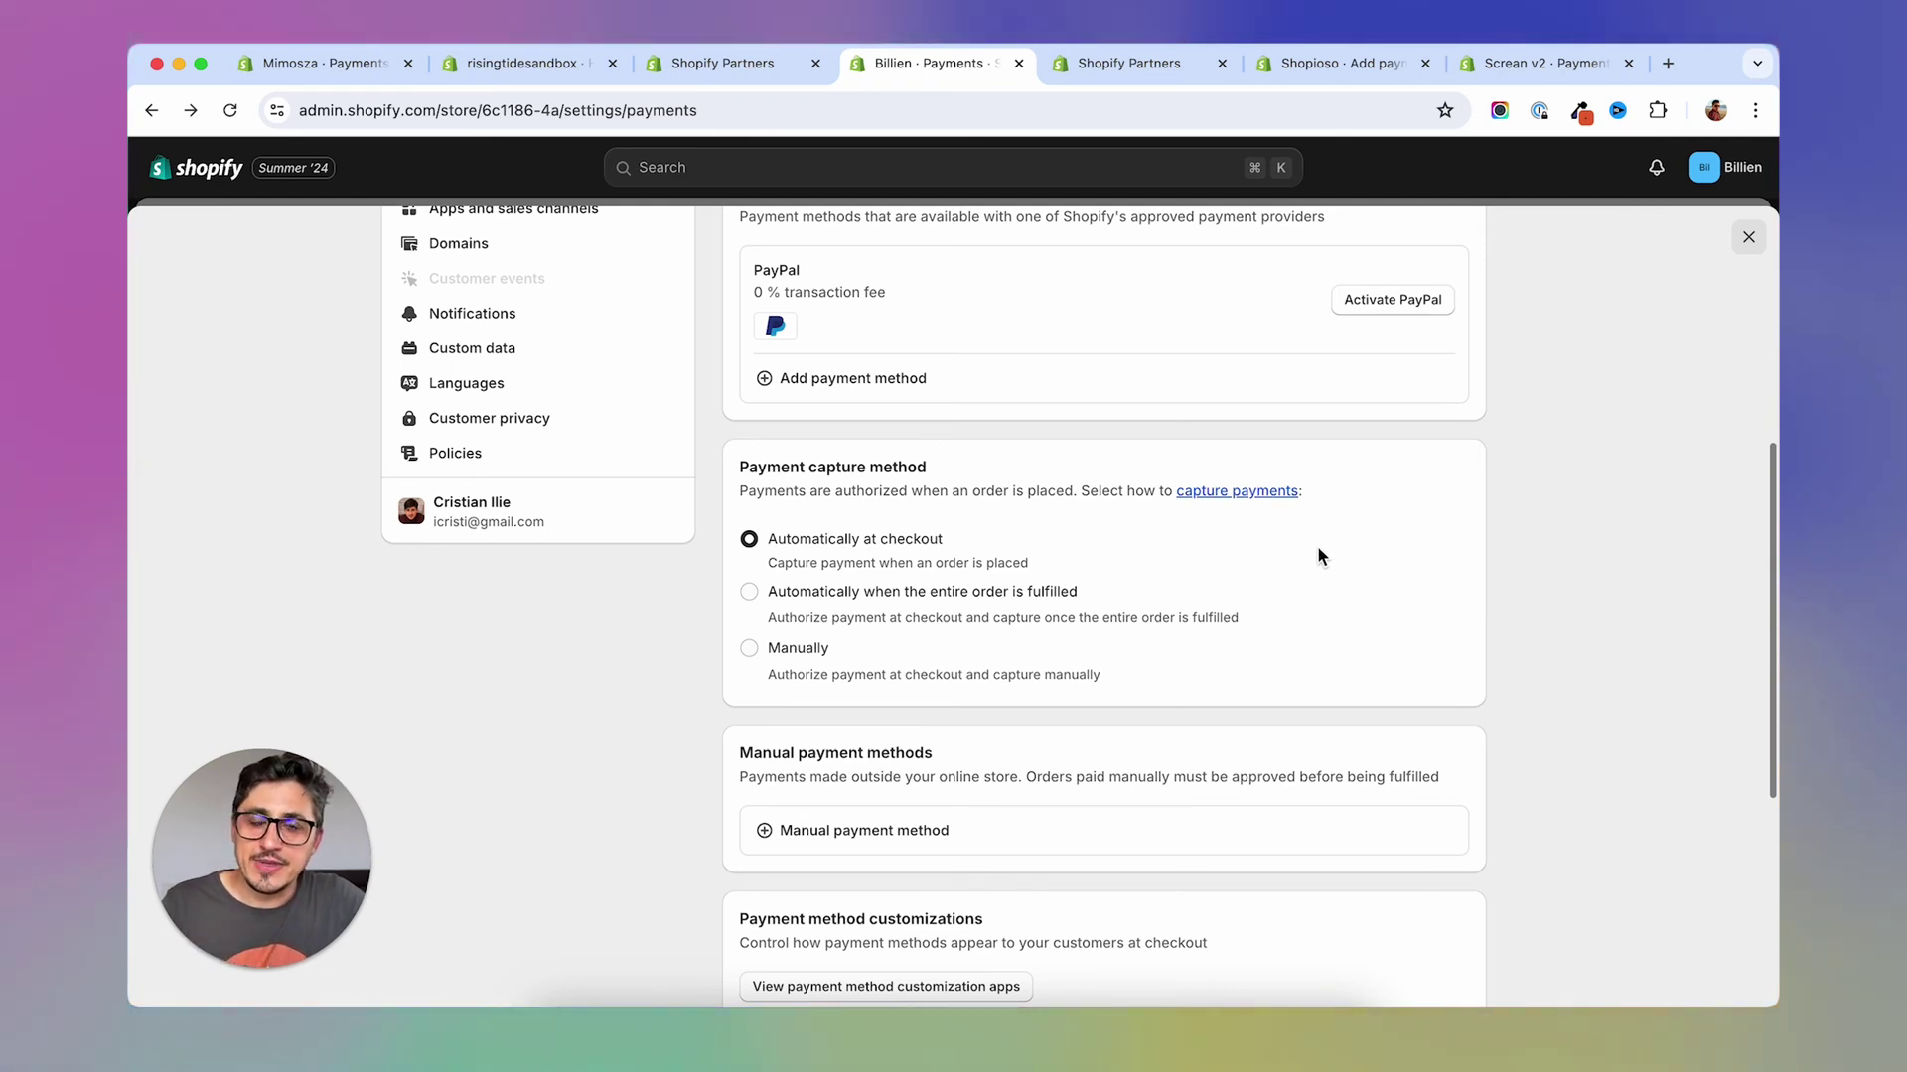
scroll(1318, 555, down, 2)
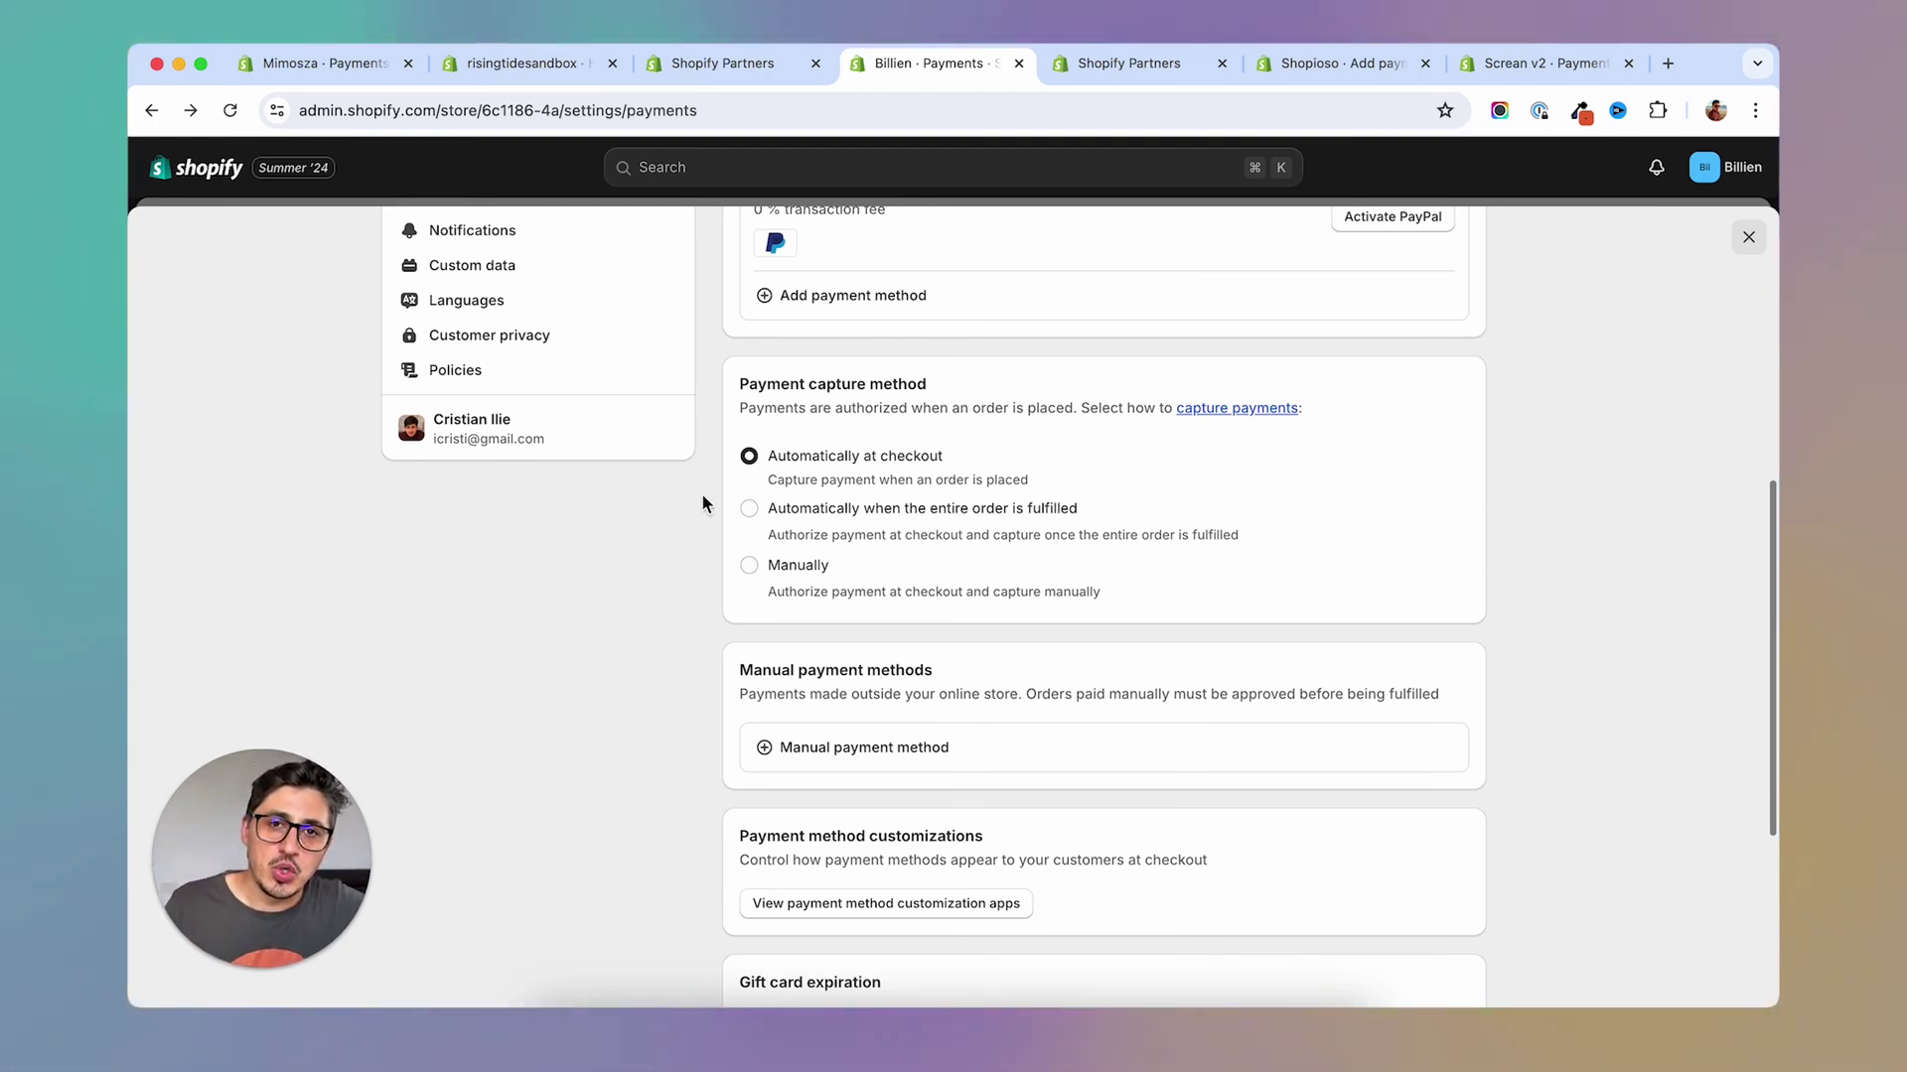
scroll(616, 762, down, 2)
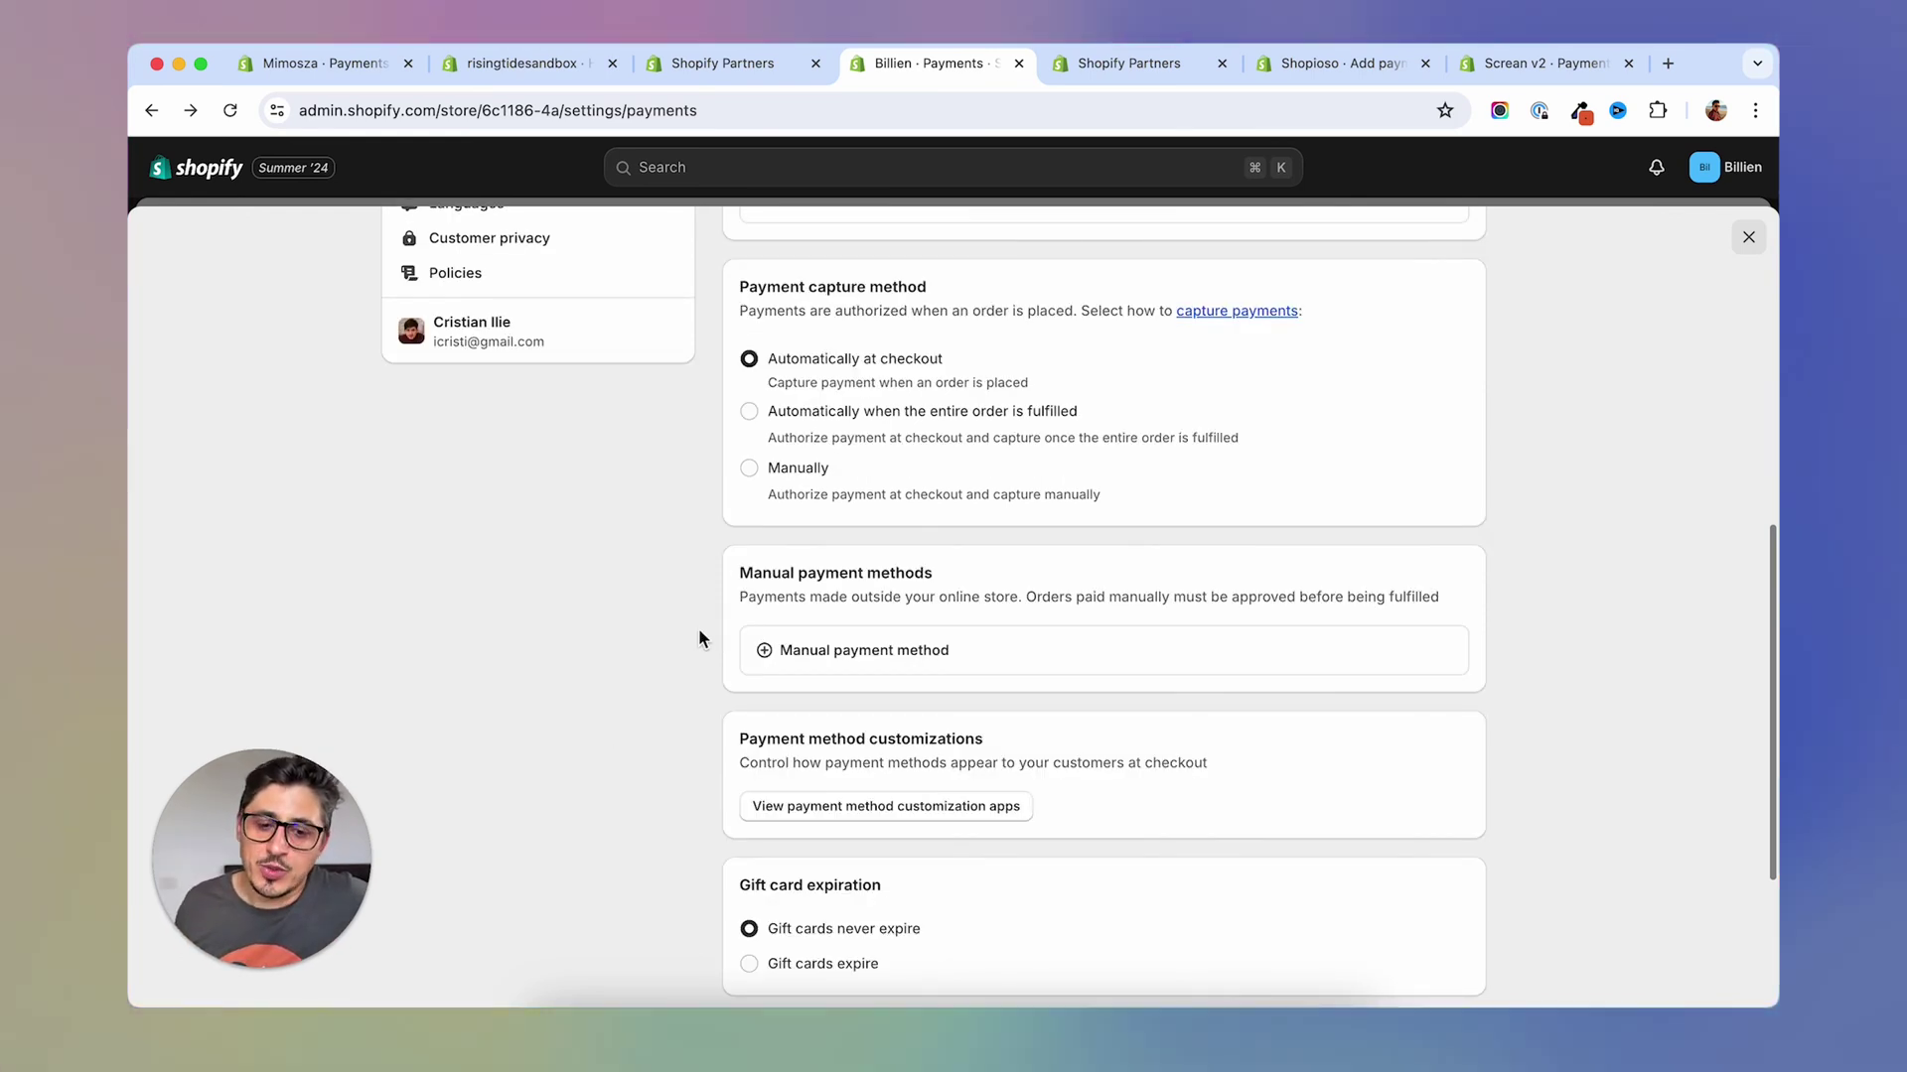
click(766, 655)
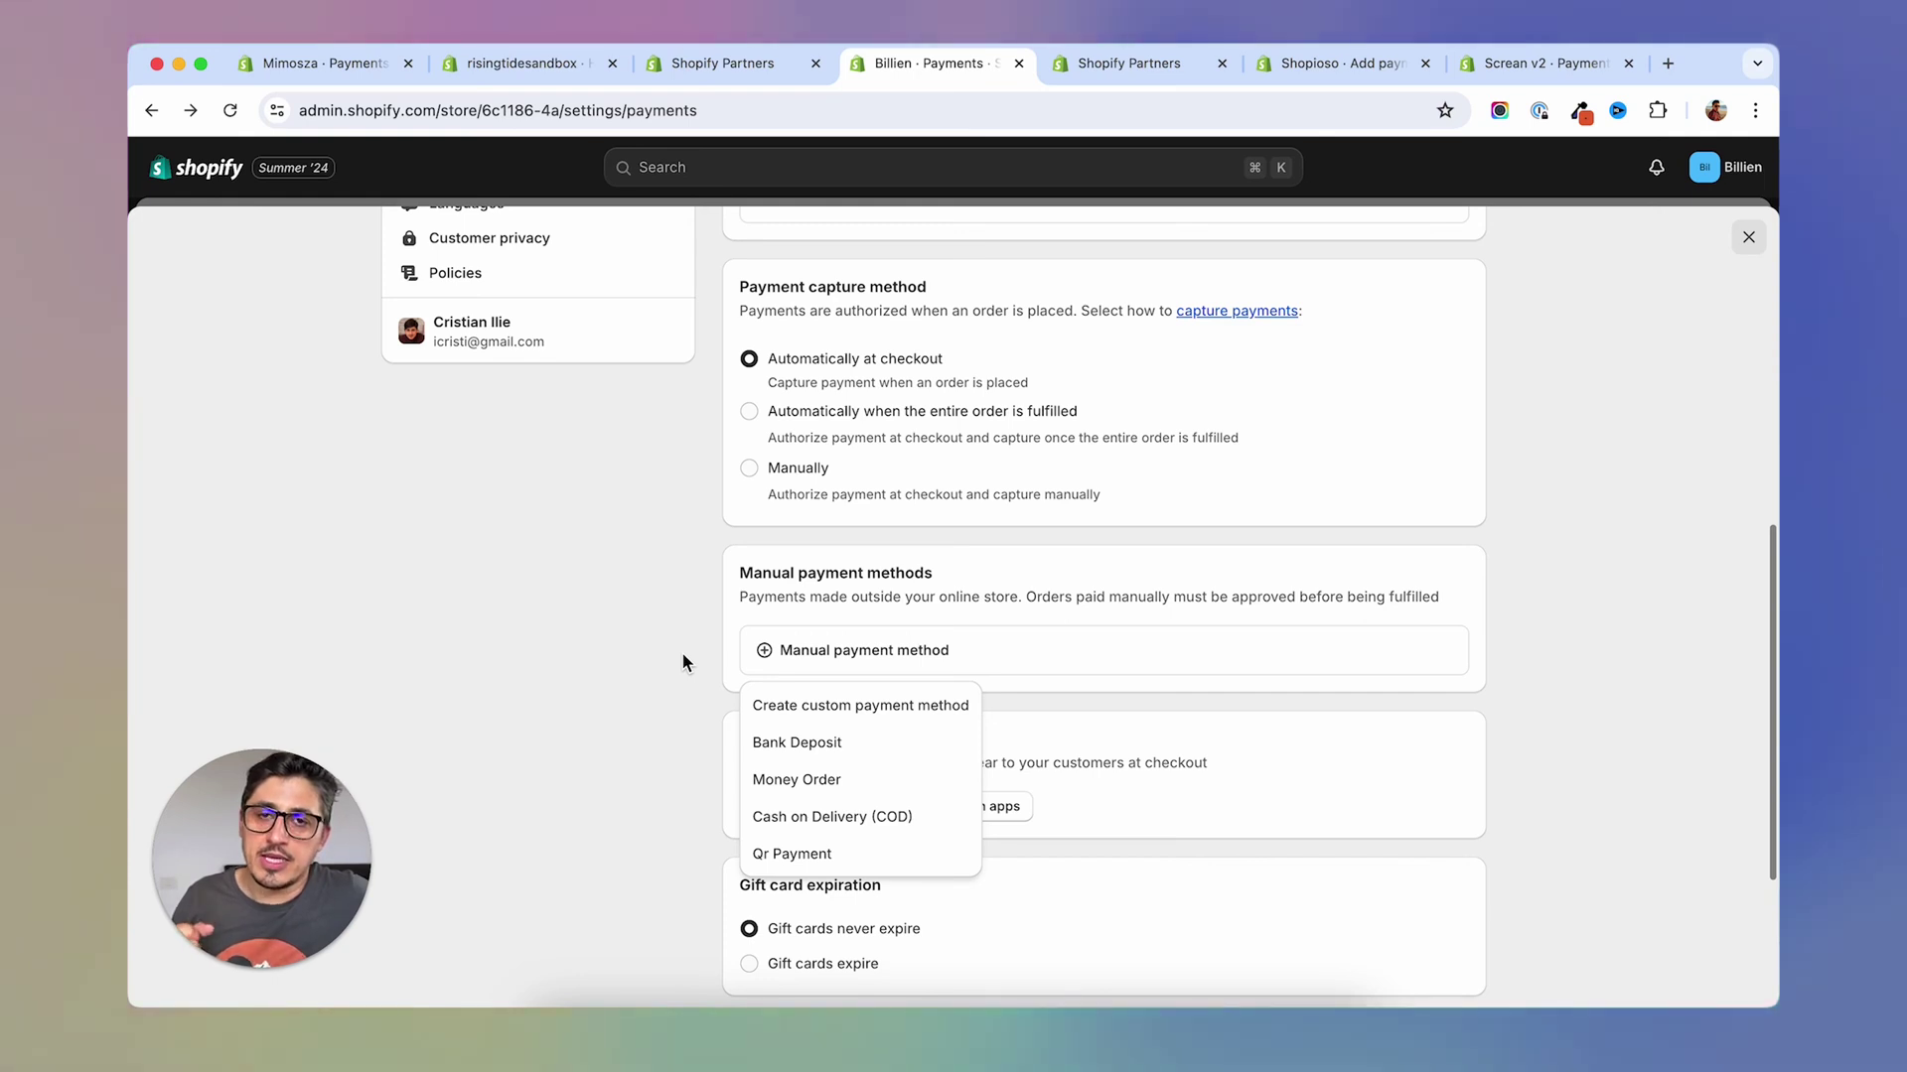
click(681, 651)
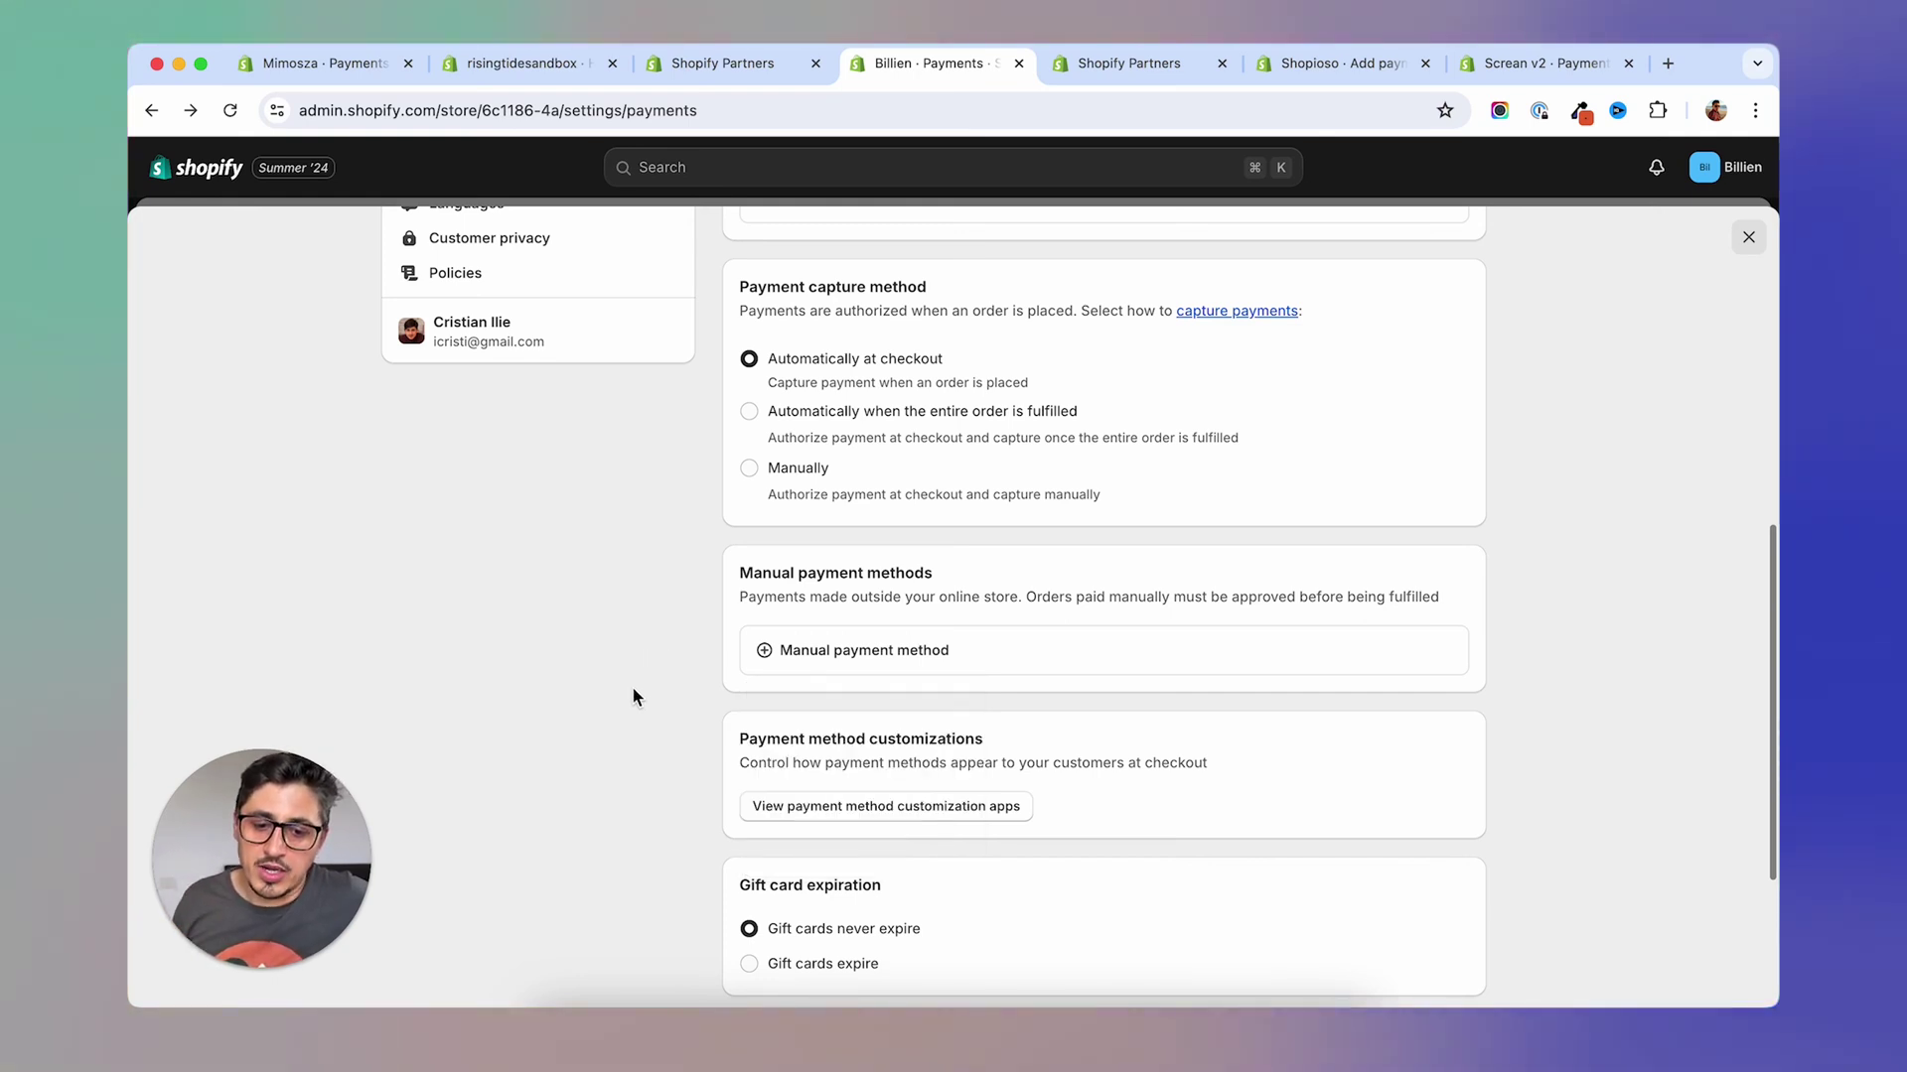
scroll(655, 665, down, 2)
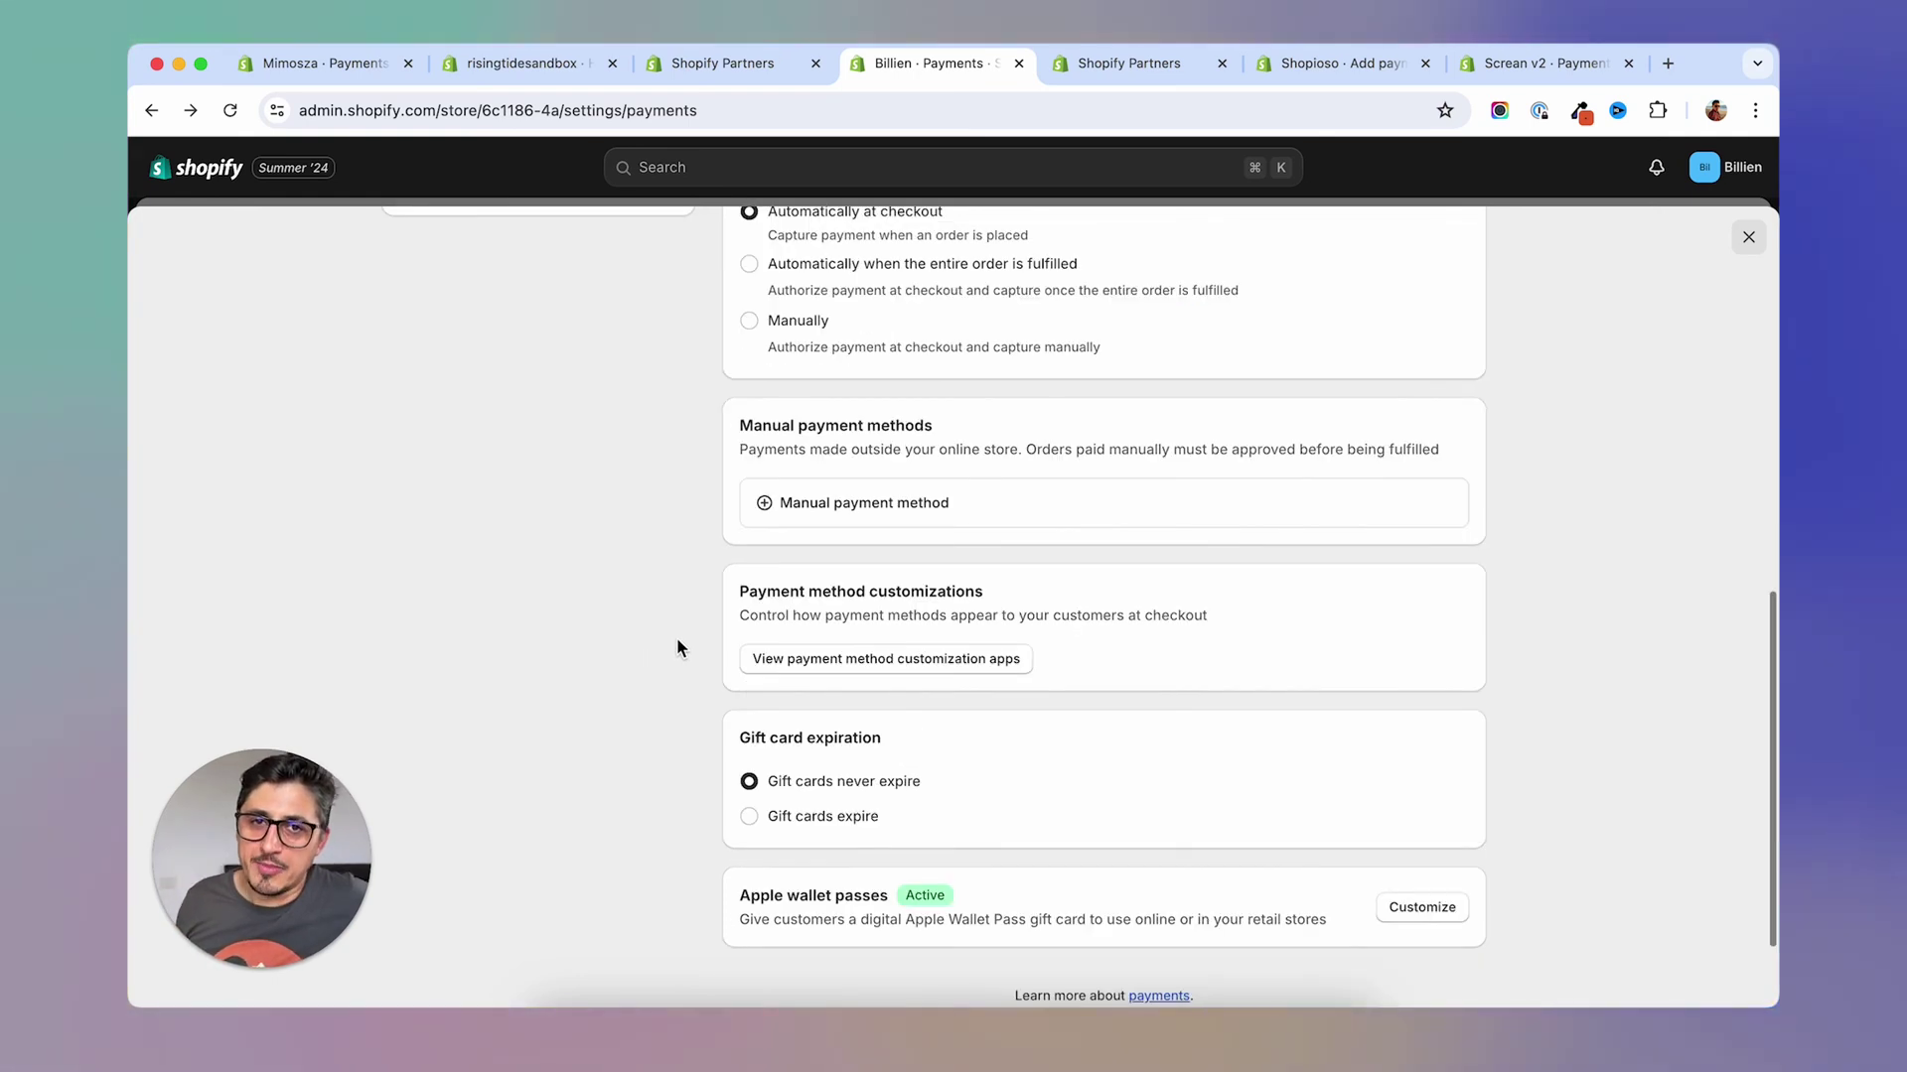
- Browse the App Store's payment method customization apps, then switch back to the admin Payments tab
click(842, 671)
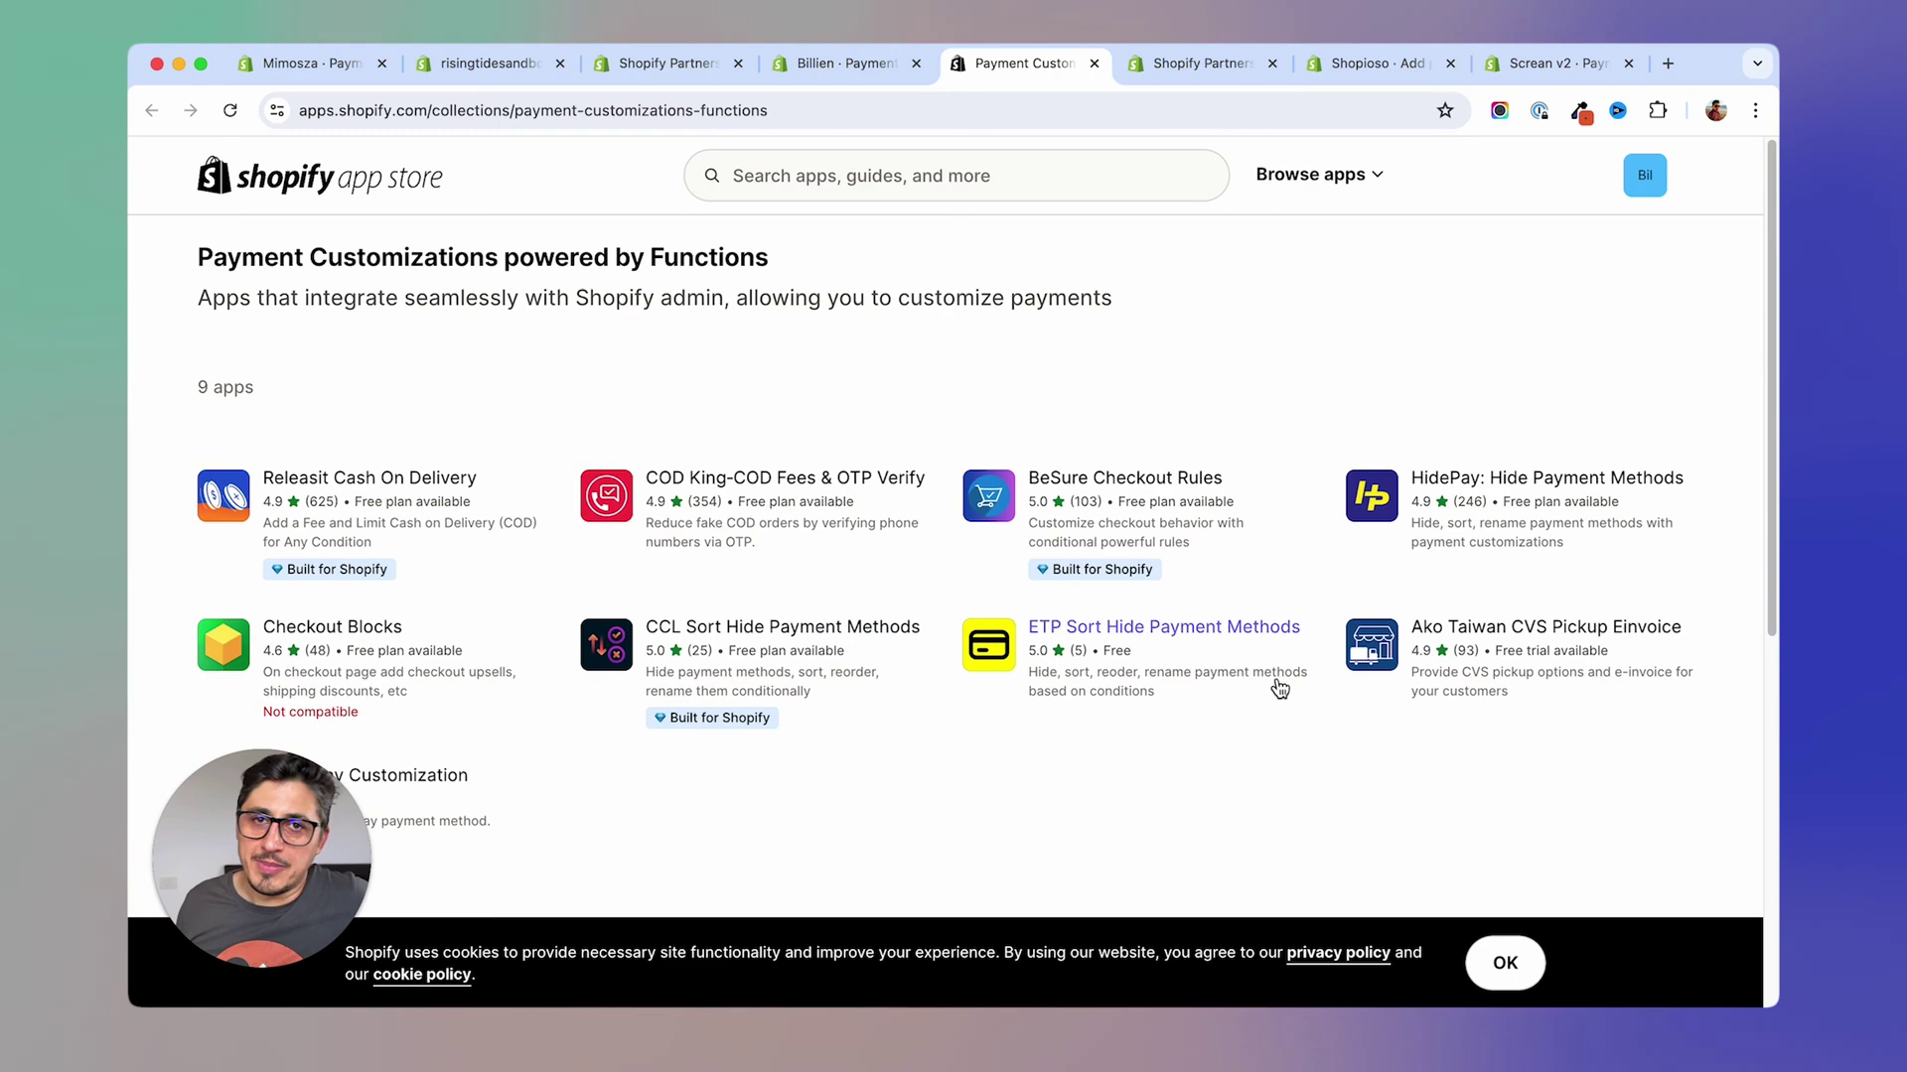
key(ctrl+shift+Tab)
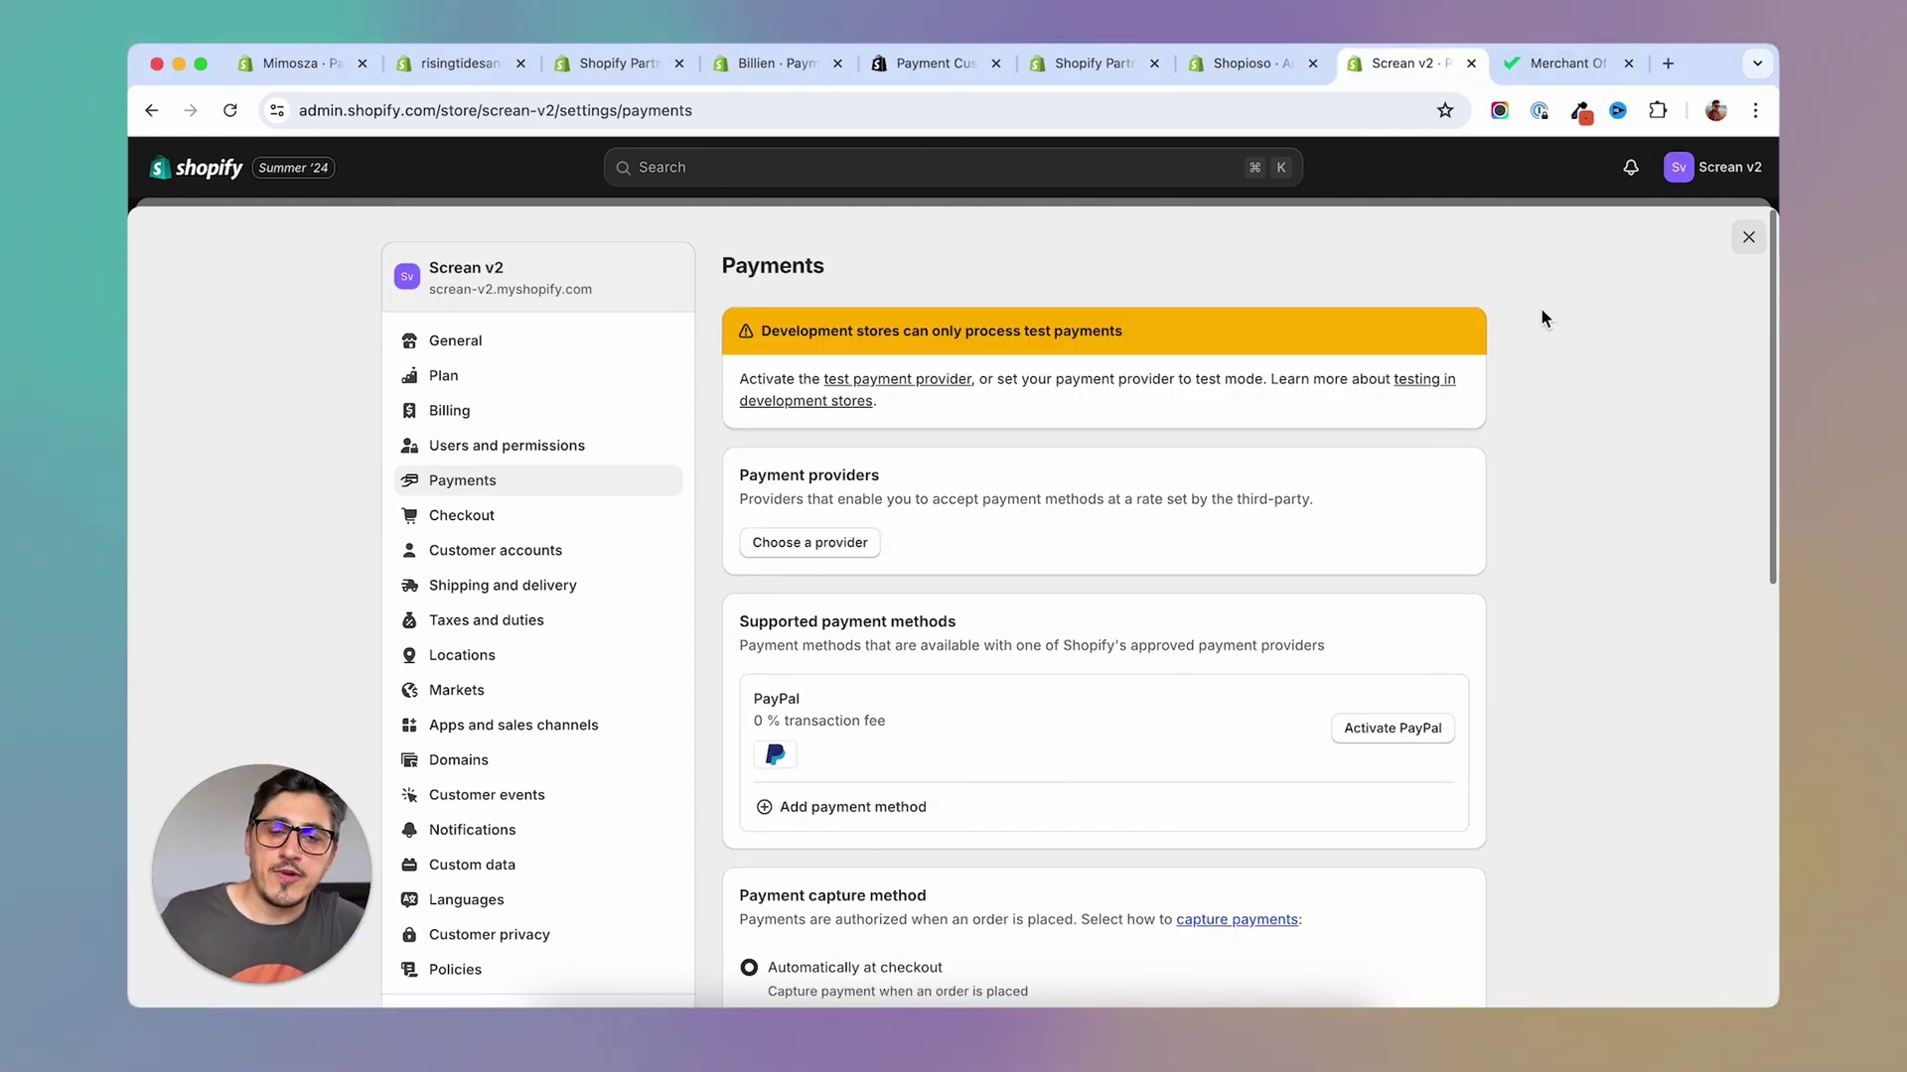
- Open the 2Checkout Merchant of Record guide and select the 'We offer two flexible models' paragraph
click(1579, 70)
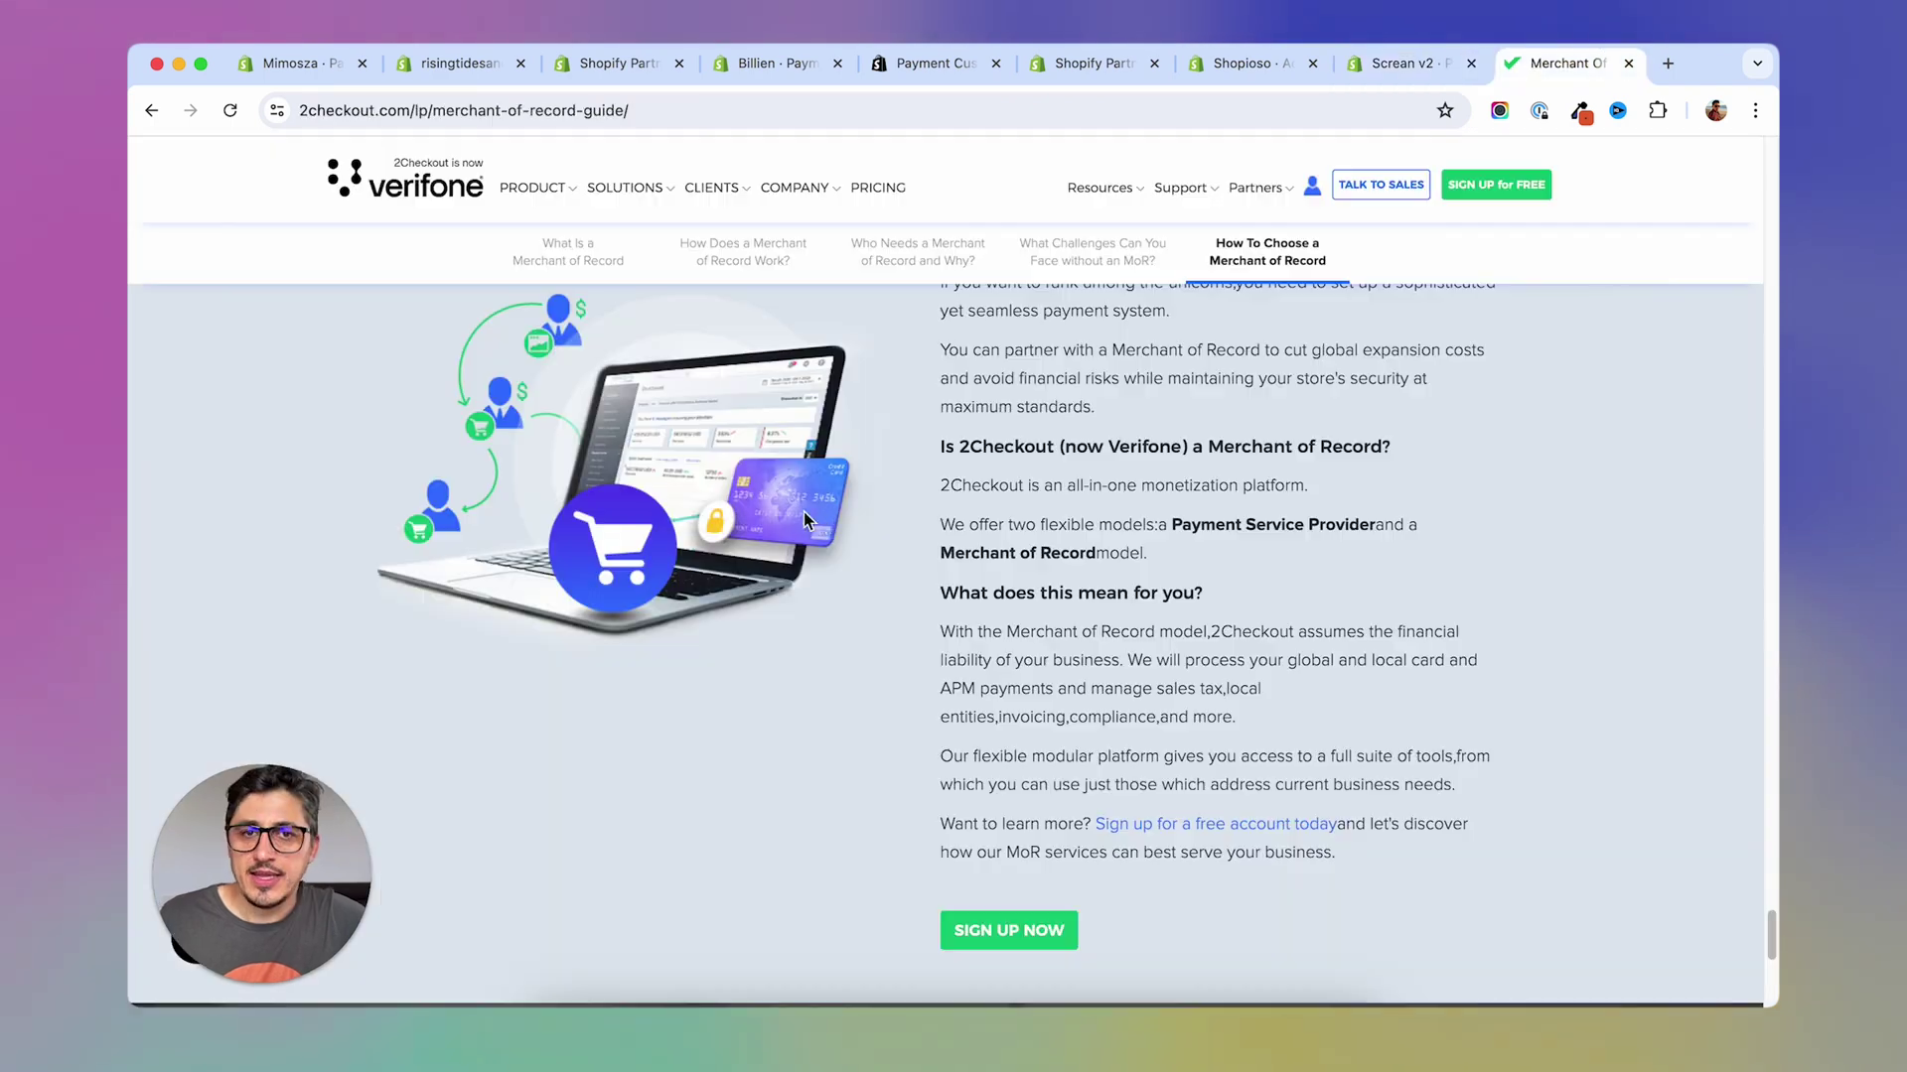
drag(1162, 554, 945, 530)
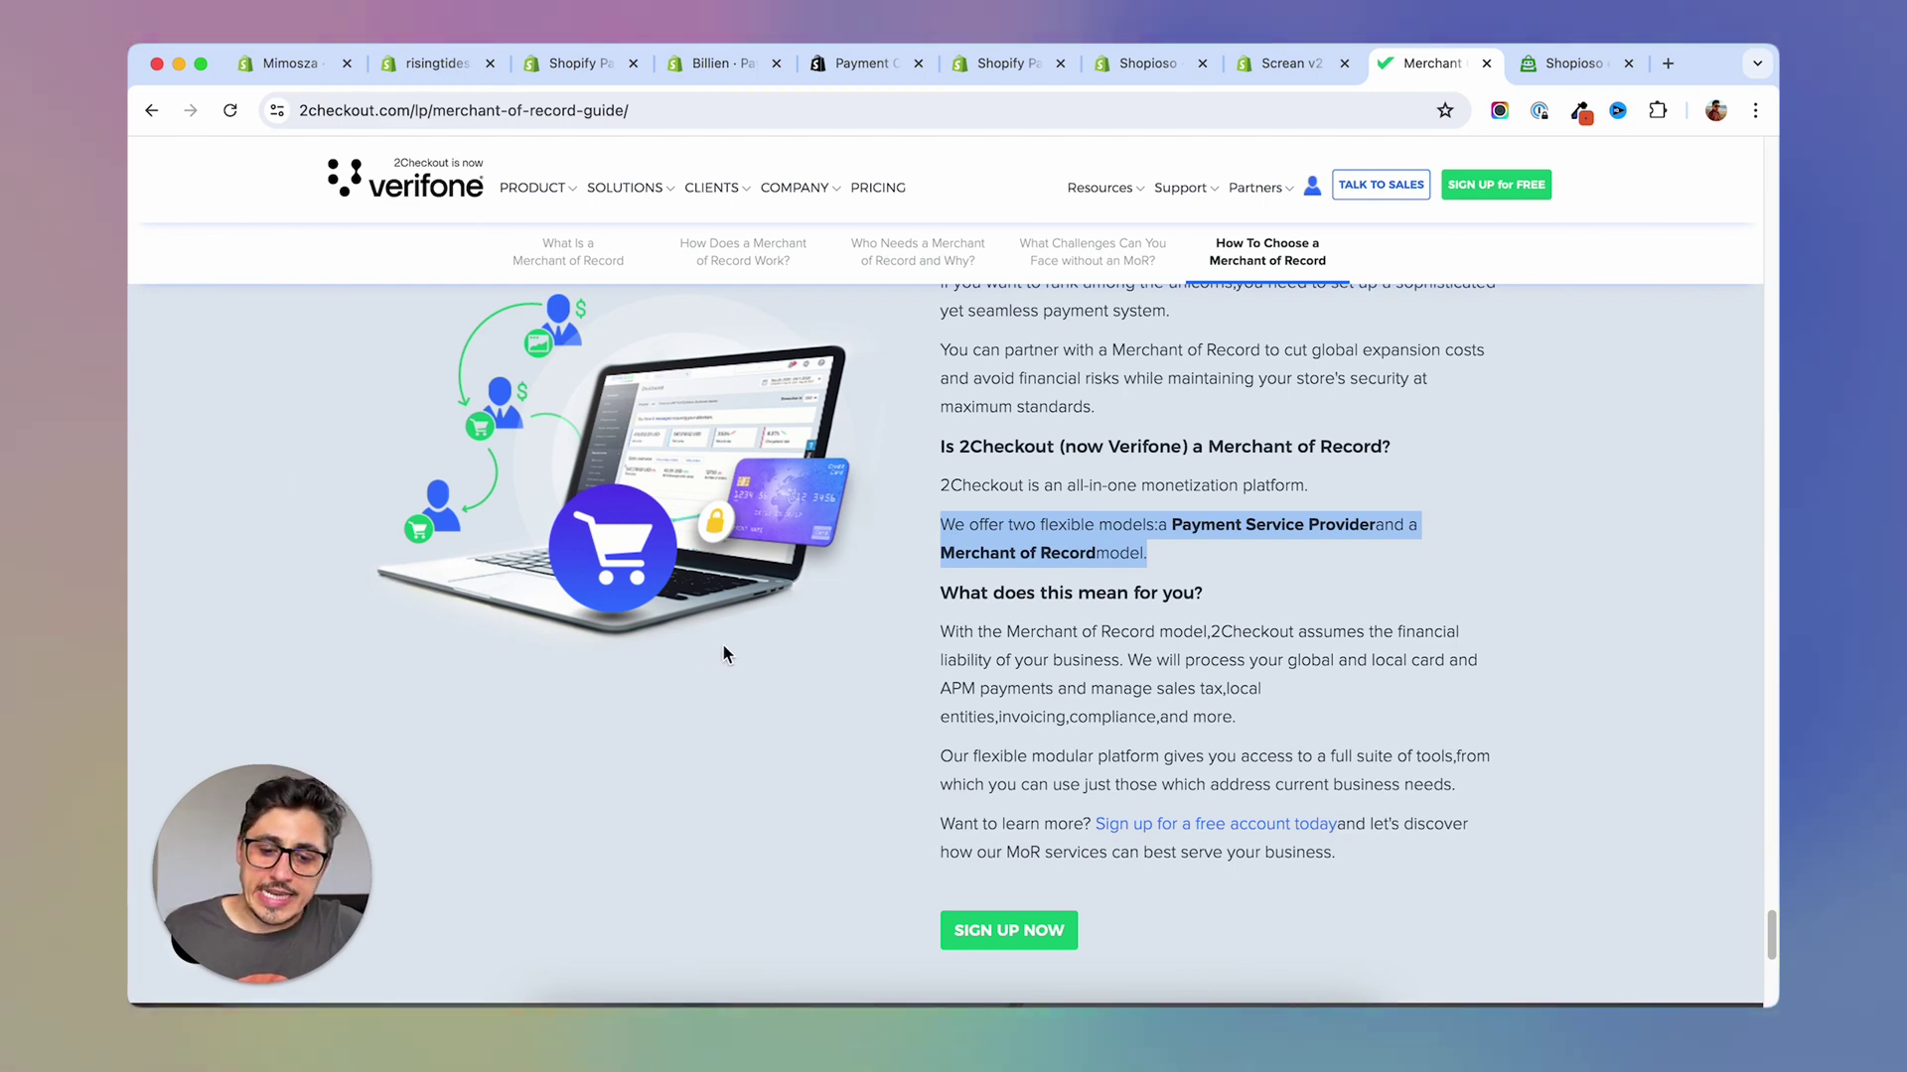
- Show the Shopioso eComm Discord store-review channel, then return to the Shopioso supporters page
click(653, 1037)
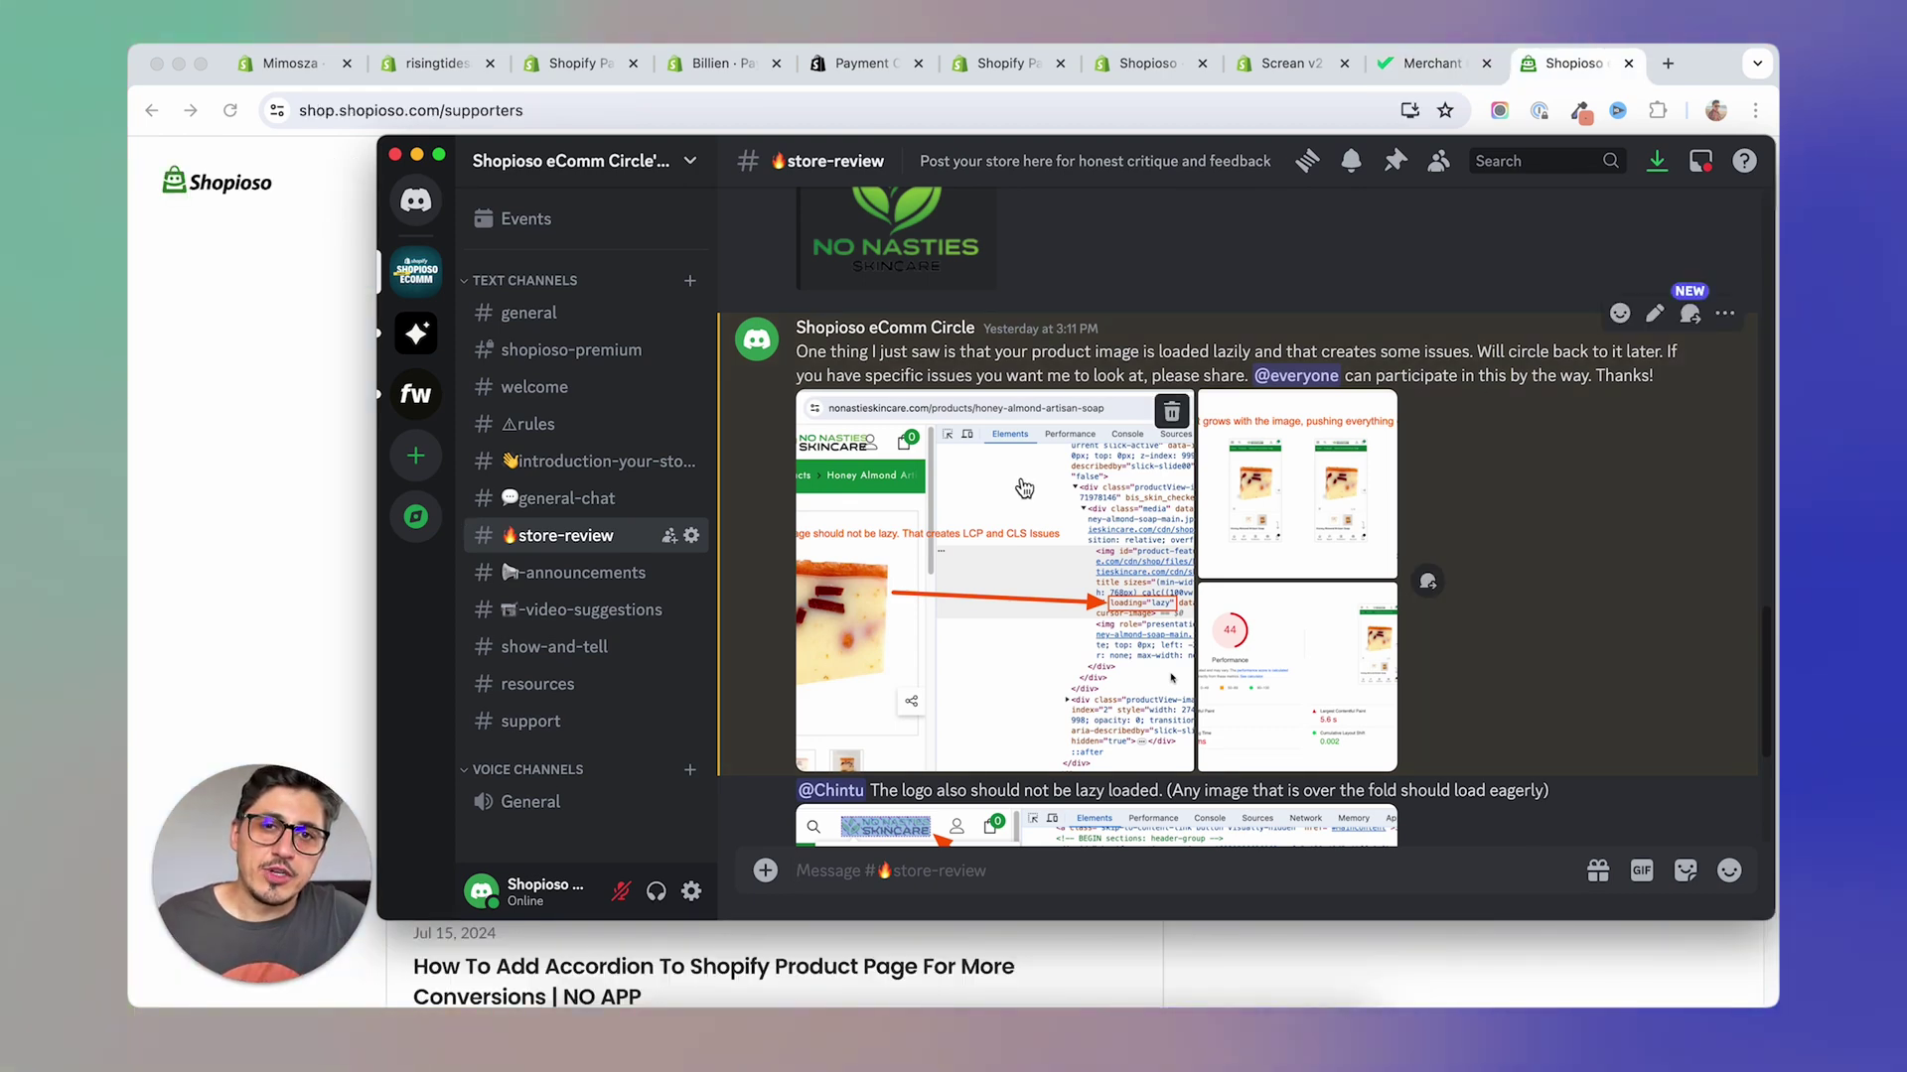
click(292, 400)
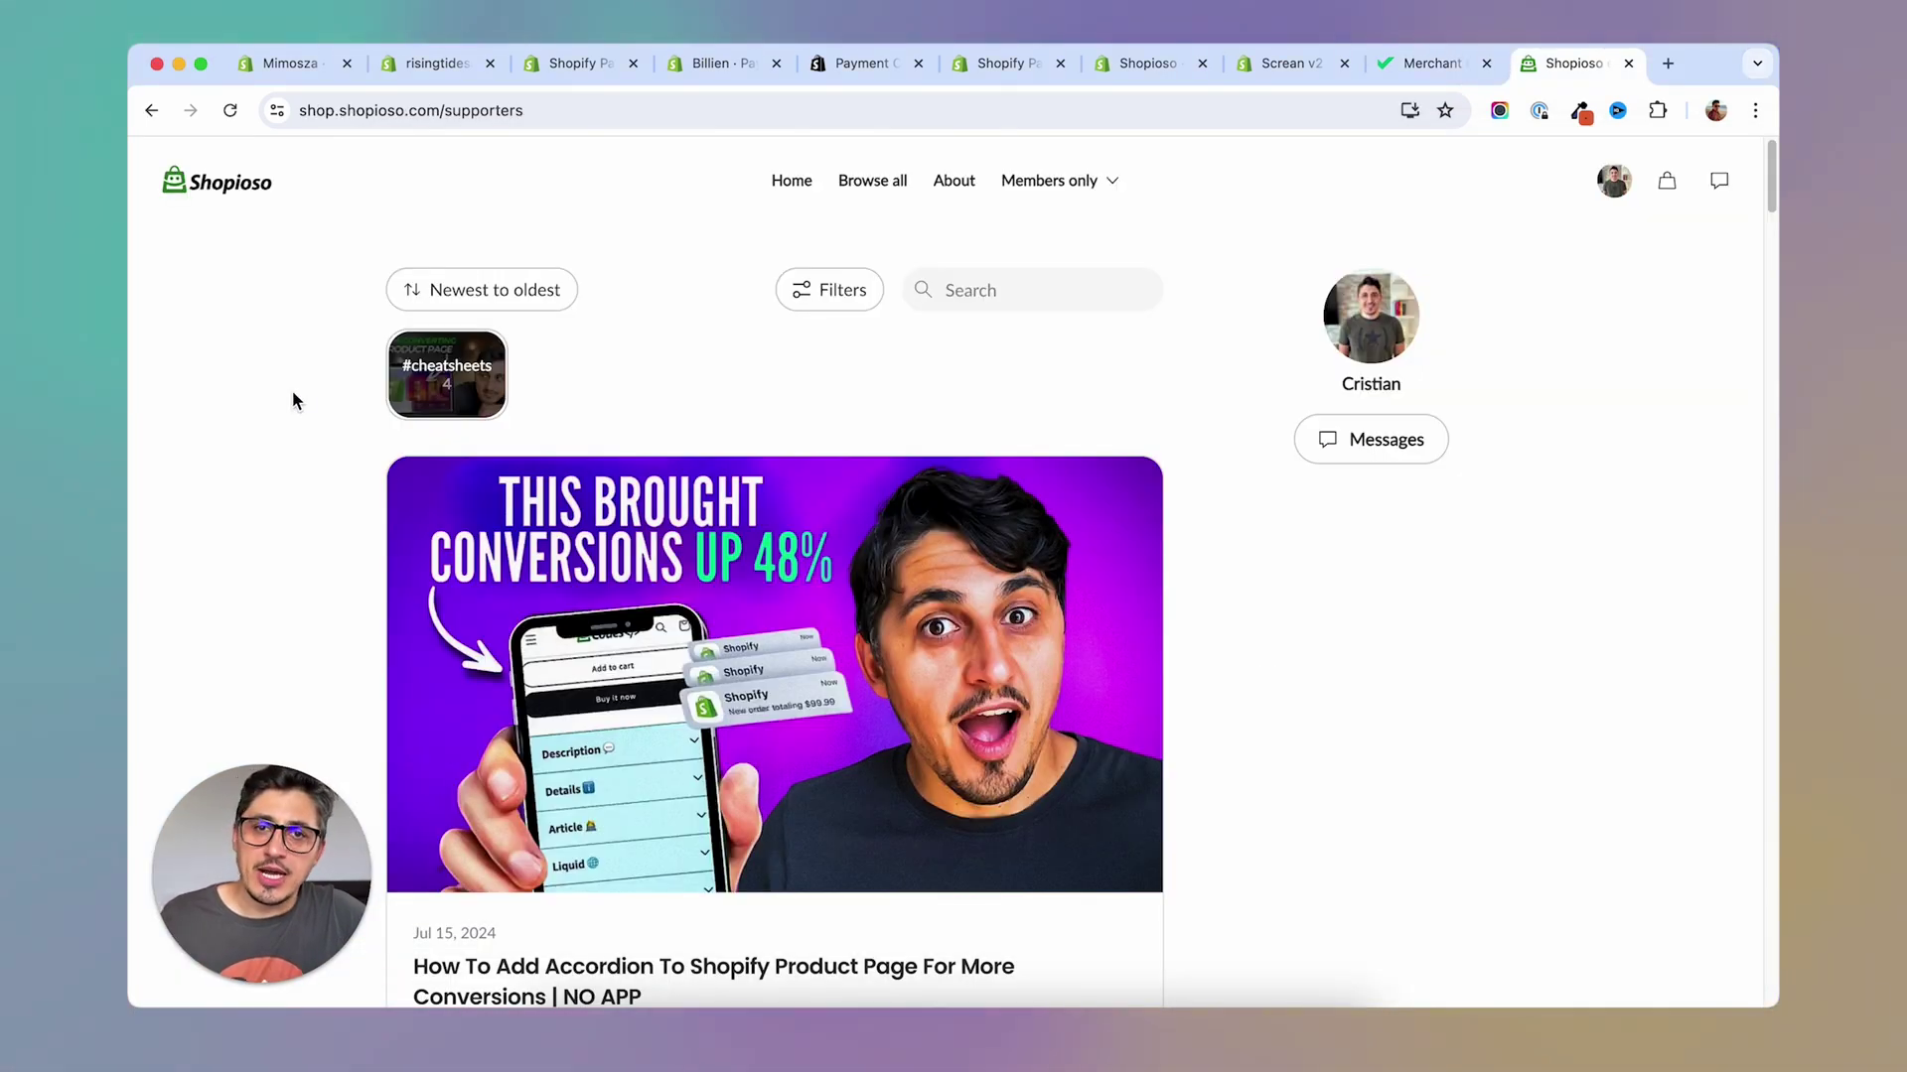